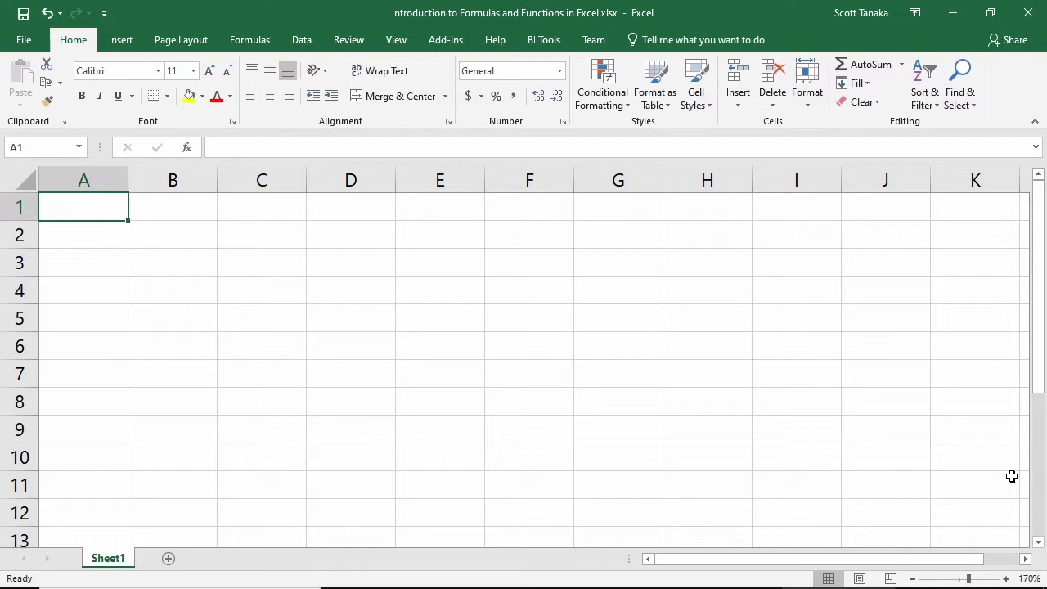
Step: Enter the values 2, 3 and 5 in cells A2, B2 and C2
{"action": "key", "text": "Down"}
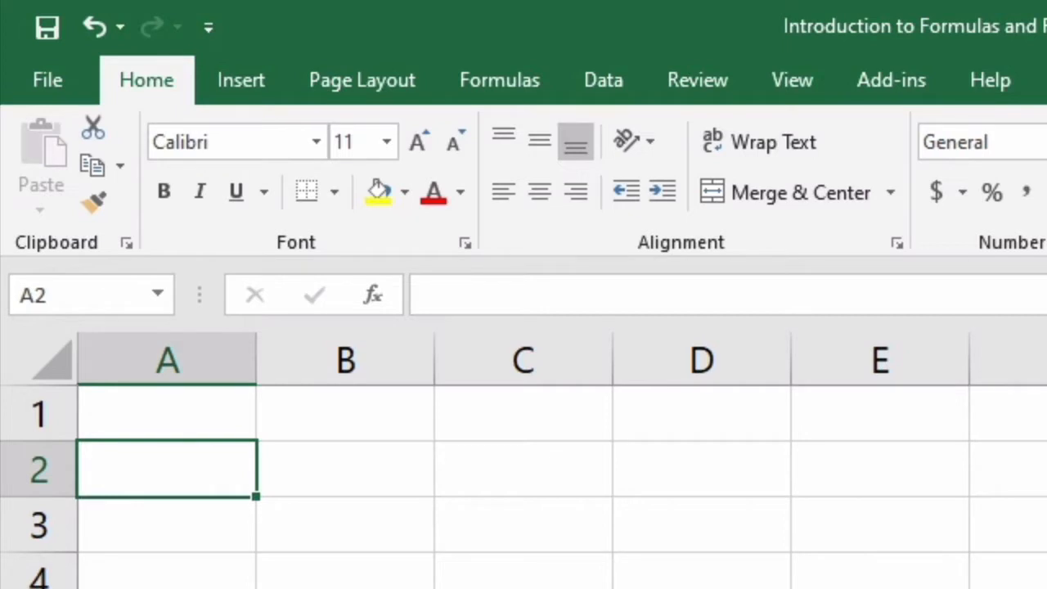
{"action": "type", "text": "2"}
{"action": "key", "text": "Tab"}
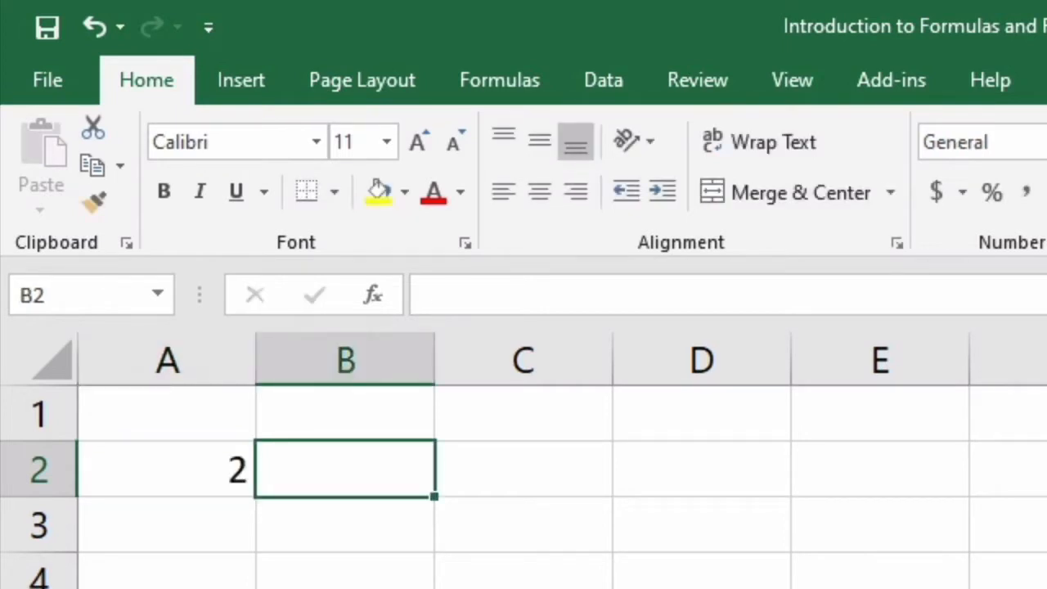
{"action": "type", "text": "3"}
{"action": "key", "text": "Tab"}
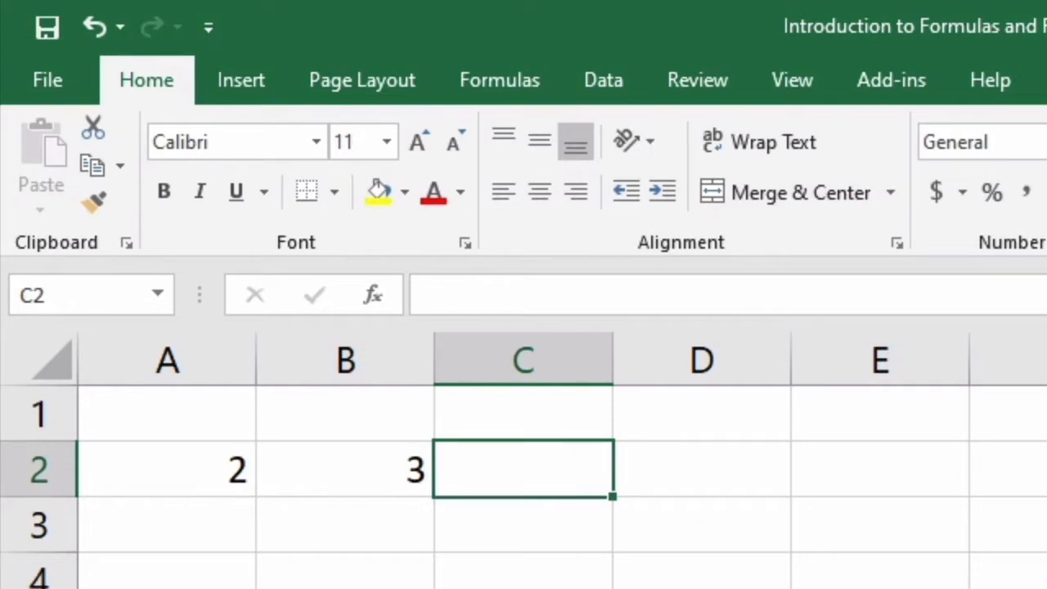
{"action": "type", "text": "5"}
{"action": "key", "text": "Return"}
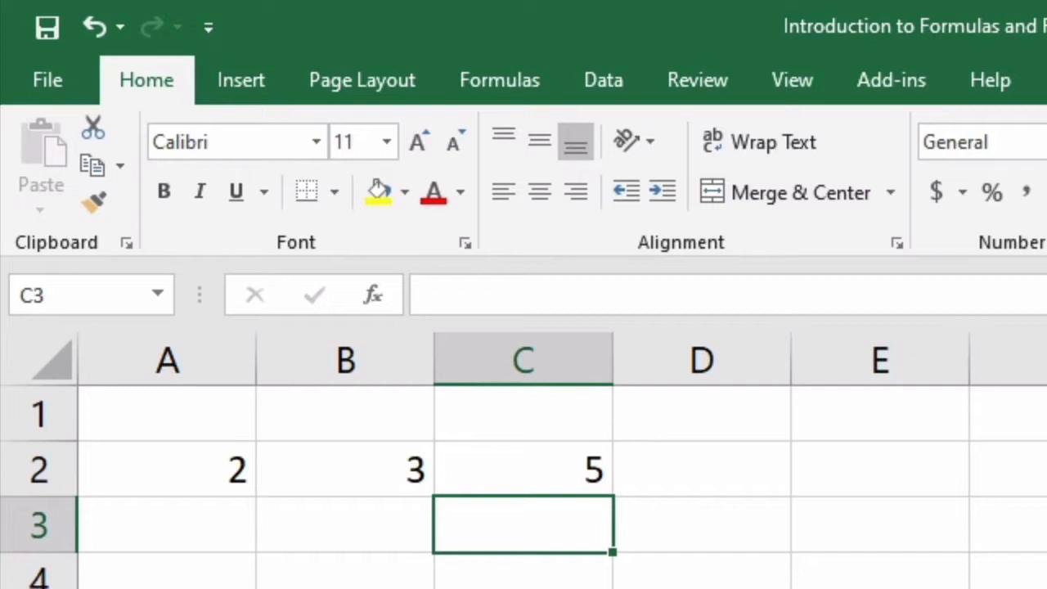
Step: Enter the values 2 and 3 in cells A3 and B3
{"action": "left_click", "coordinate": [229, 517]}
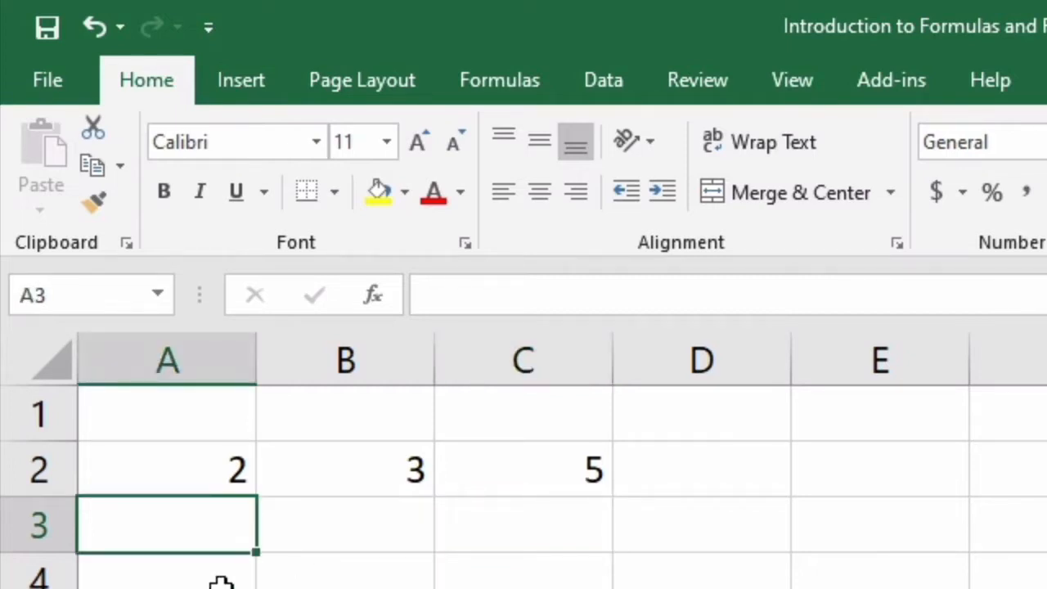
{"action": "type", "text": "2"}
{"action": "key", "text": "Tab"}
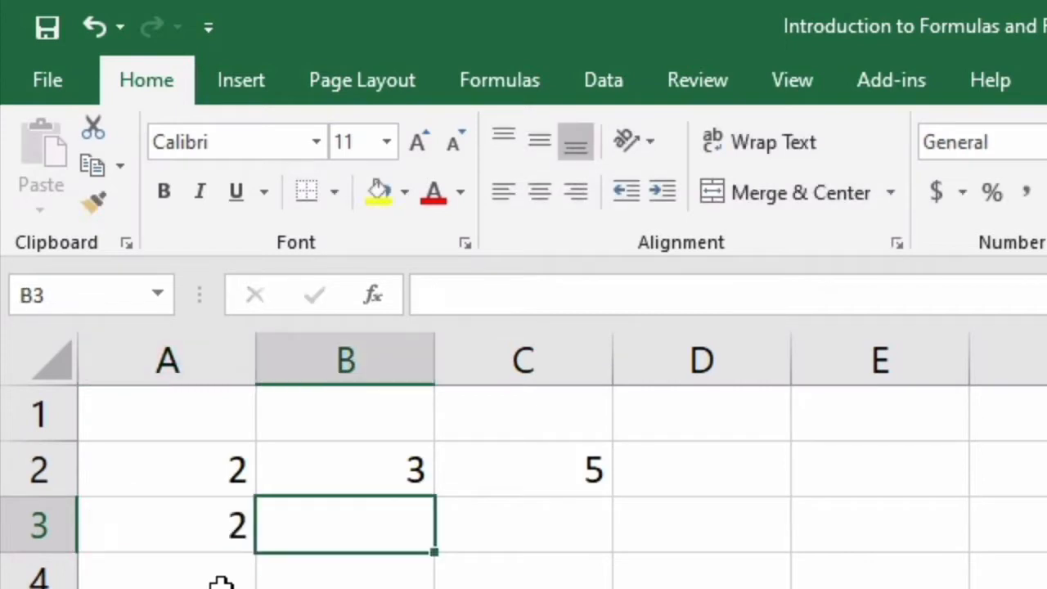
{"action": "type", "text": "3"}
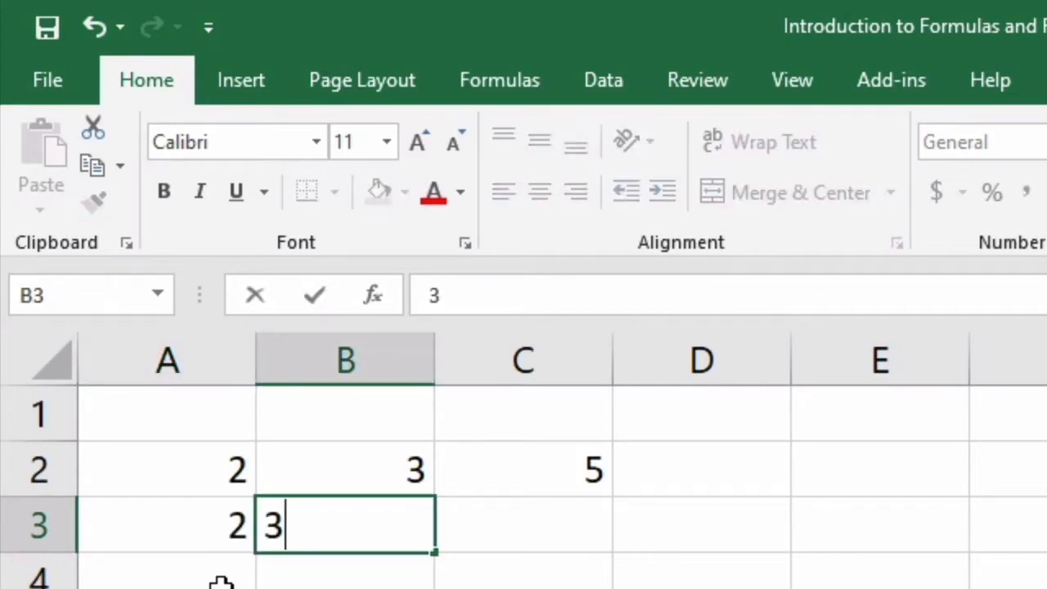
{"action": "key", "text": "Tab"}
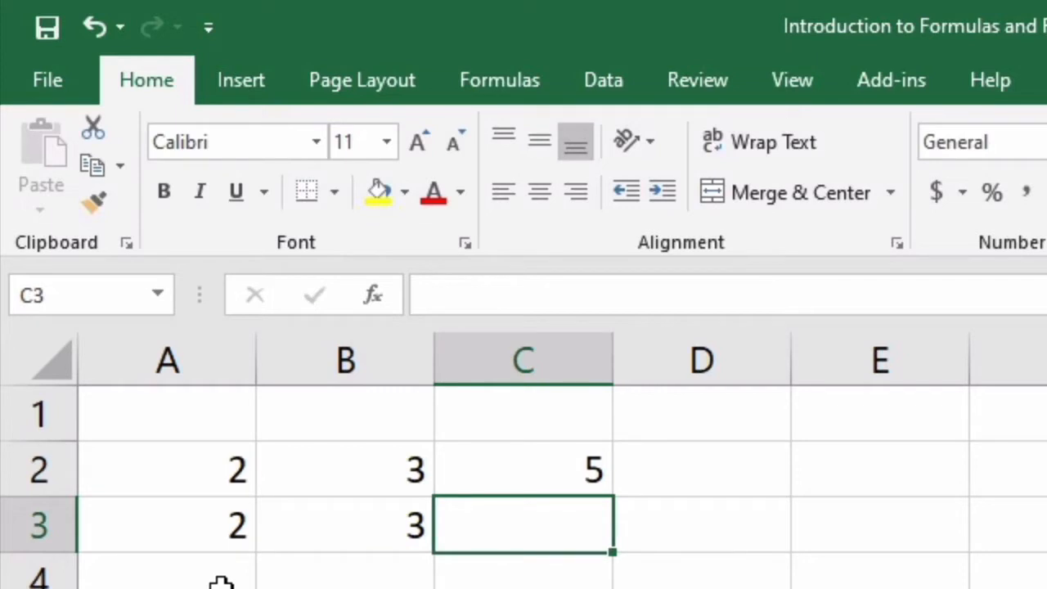
Step: Enter the formula =A3+B3 in cell C3, using references to the two cells
{"action": "type", "text": "="}
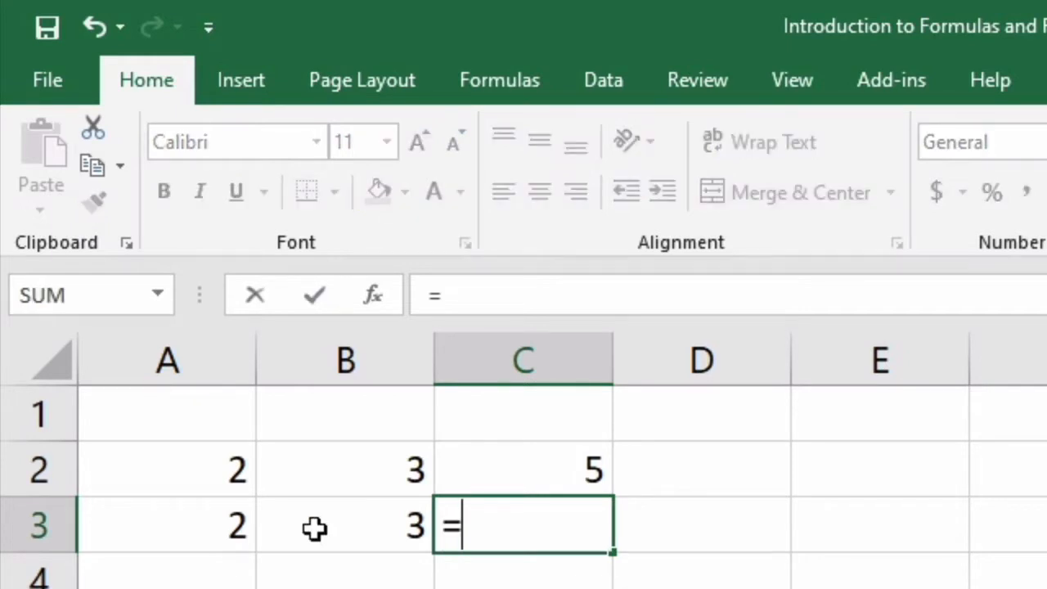
{"action": "left_click", "coordinate": [236, 528]}
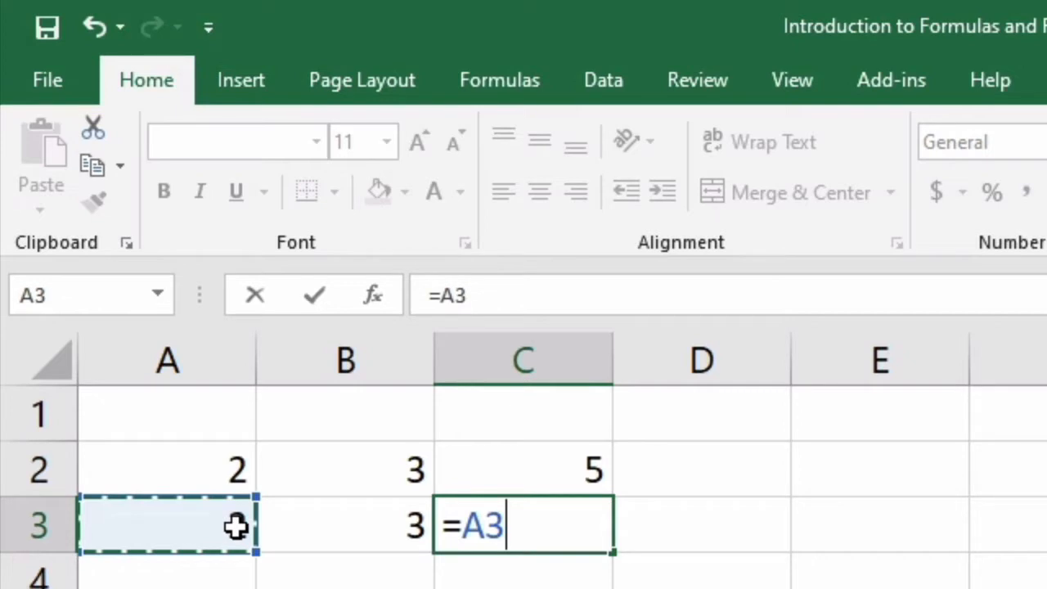
{"action": "type", "text": "+"}
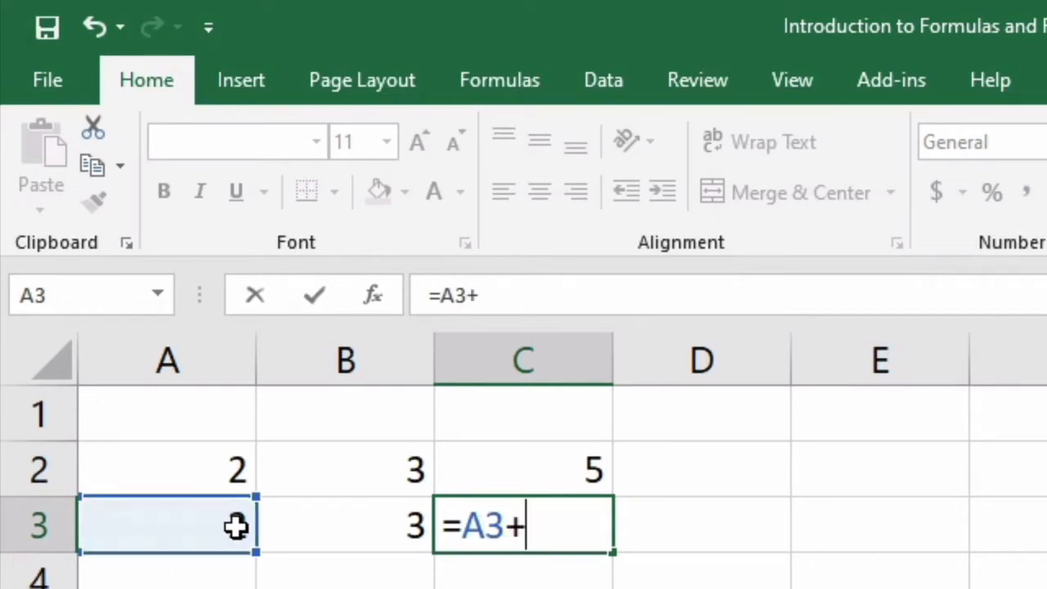
{"action": "left_click", "coordinate": [320, 531]}
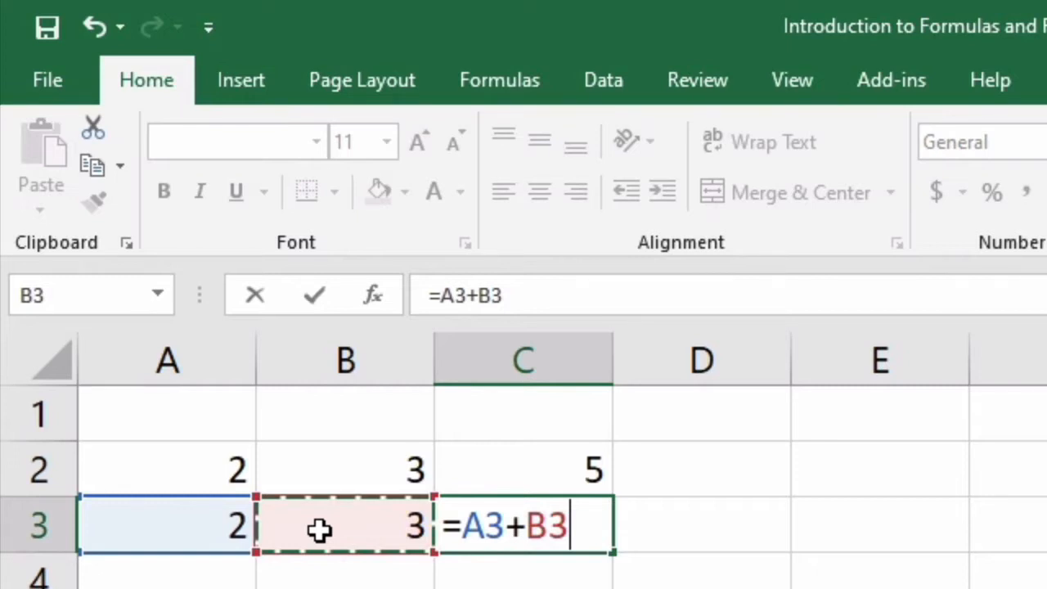
{"action": "key", "text": "Return"}
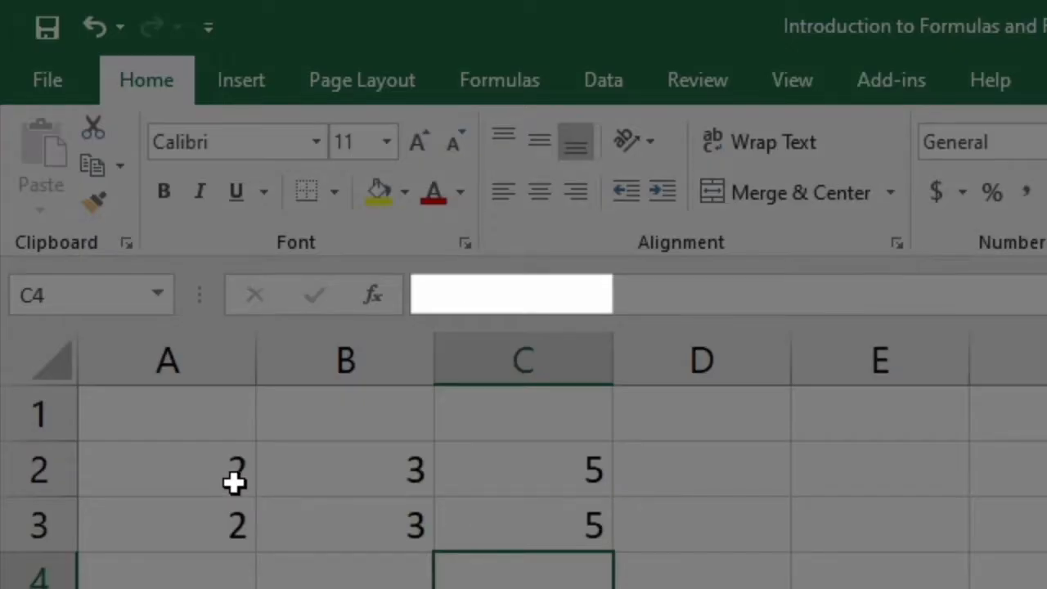
Step: Examine the underlying content of each cell in A2:C3 to compare typed values with the formula
{"action": "left_click", "coordinate": [234, 482]}
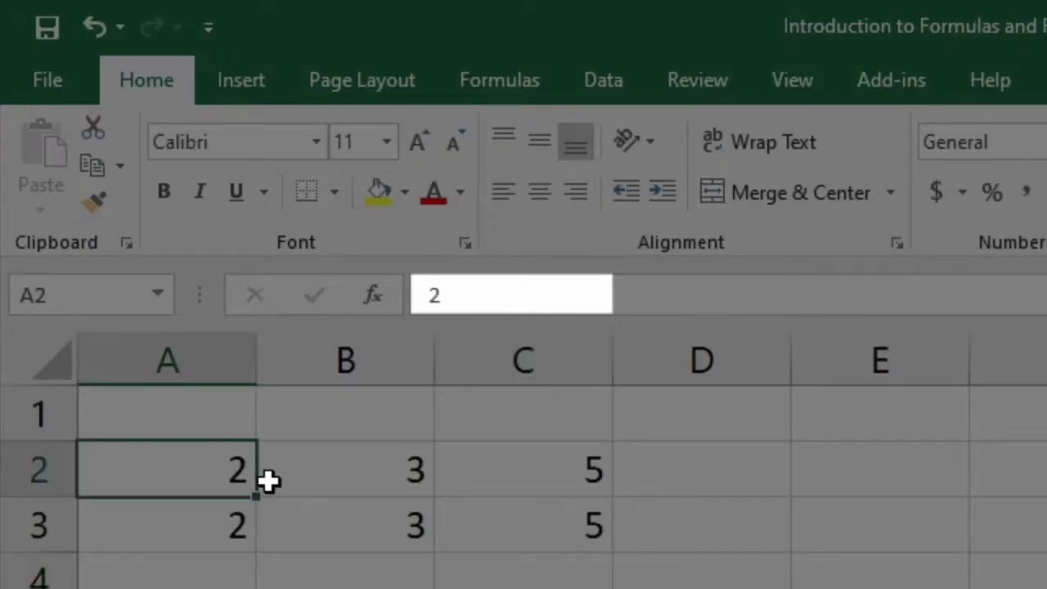
{"action": "left_click", "coordinate": [318, 478]}
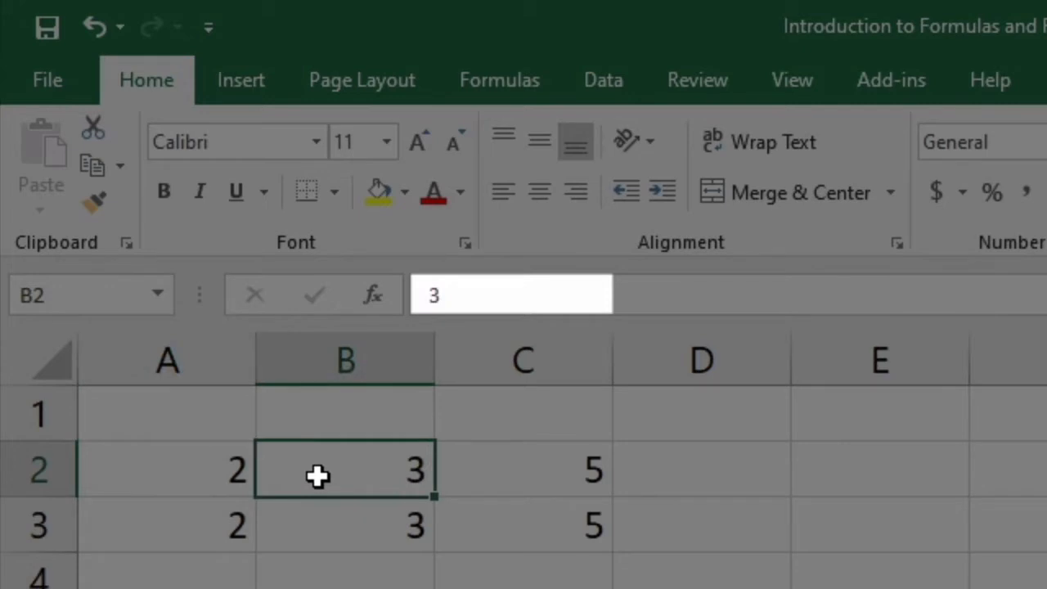
{"action": "left_click", "coordinate": [506, 468]}
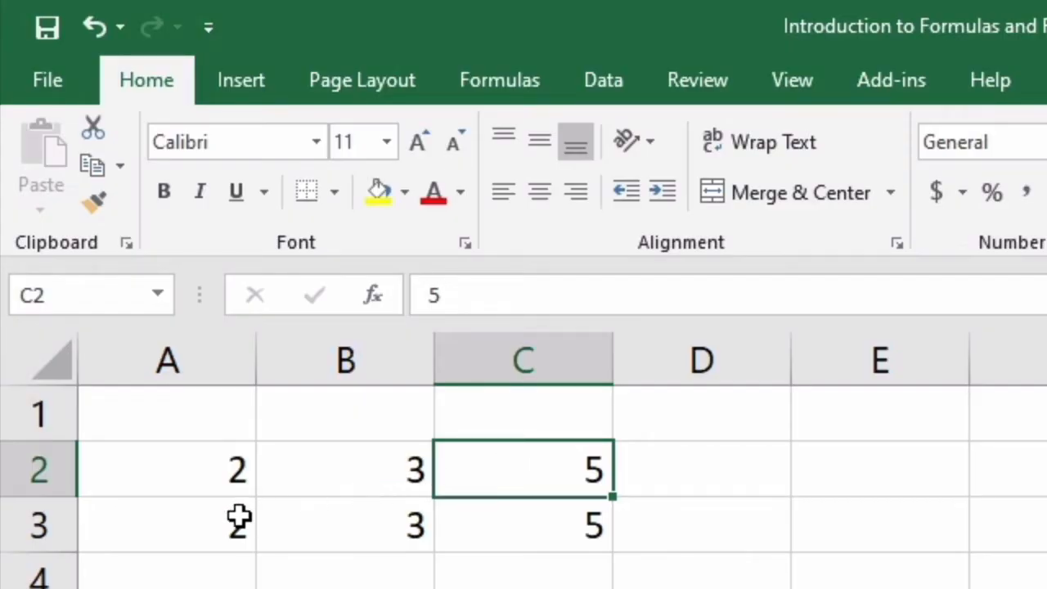
{"action": "left_click", "coordinate": [190, 523]}
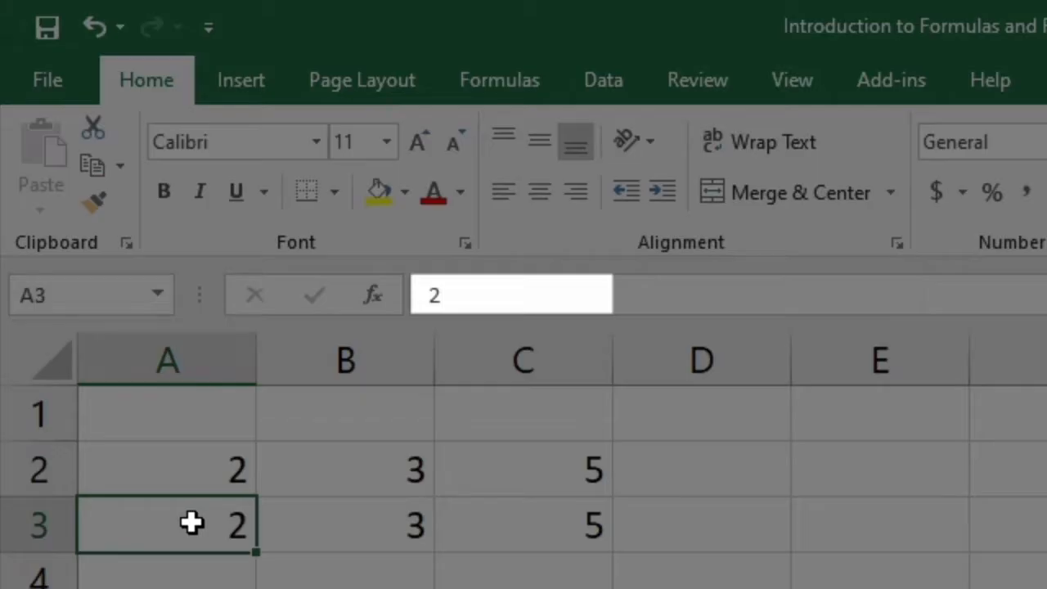
{"action": "left_click", "coordinate": [304, 525]}
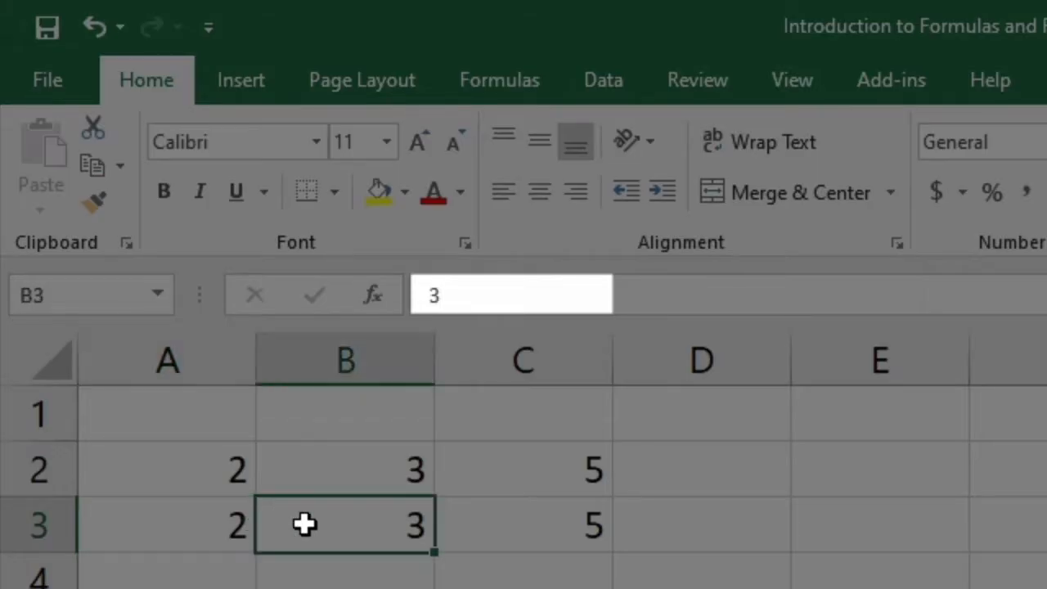
{"action": "left_click", "coordinate": [501, 512]}
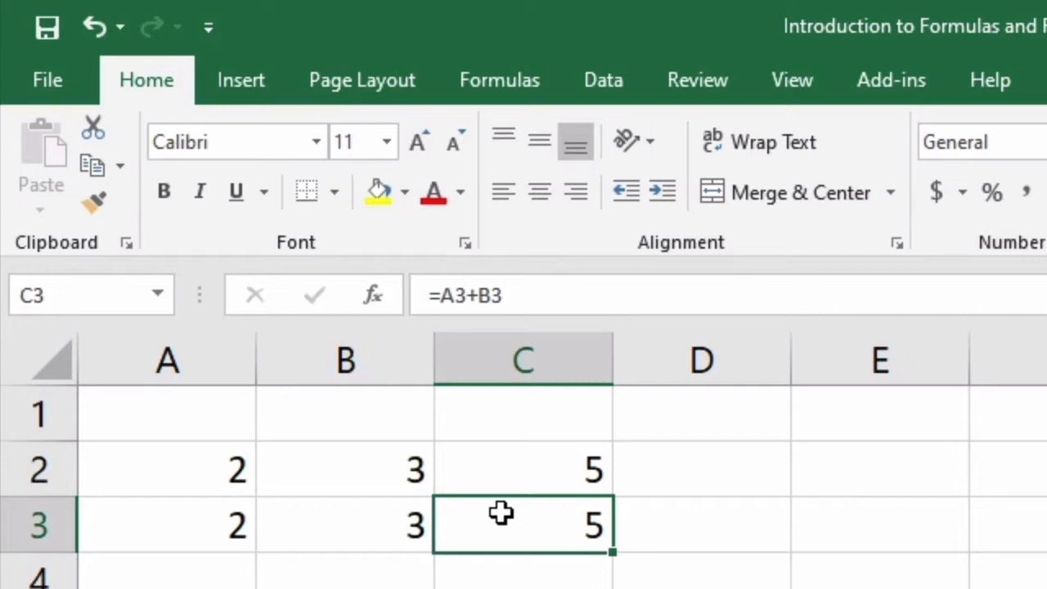
Step: Change the value in cell A3 to 7
{"action": "left_click", "coordinate": [190, 532]}
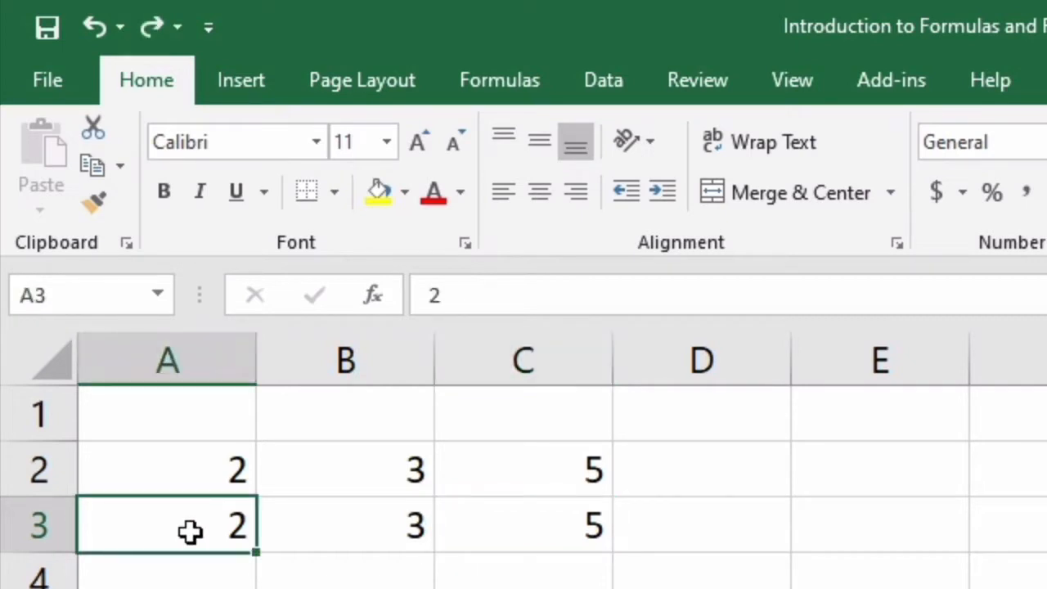
{"action": "type", "text": "7"}
{"action": "key", "text": "Return"}
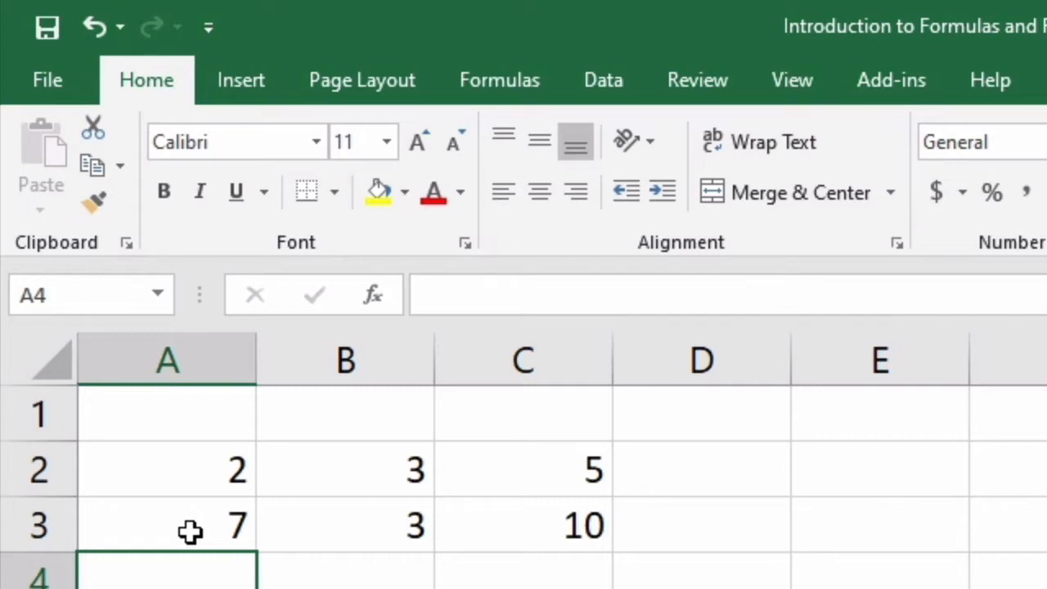
Step: Change the value in cell A2 to 7 and check the content of cell C2
{"action": "key", "text": "ctrl+z"}
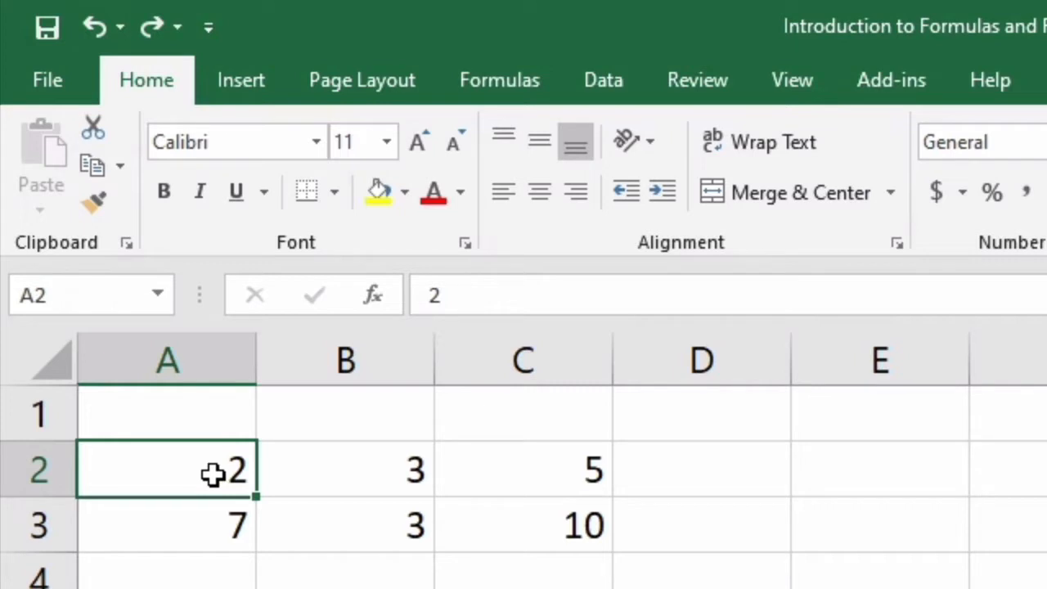
{"action": "type", "text": "7"}
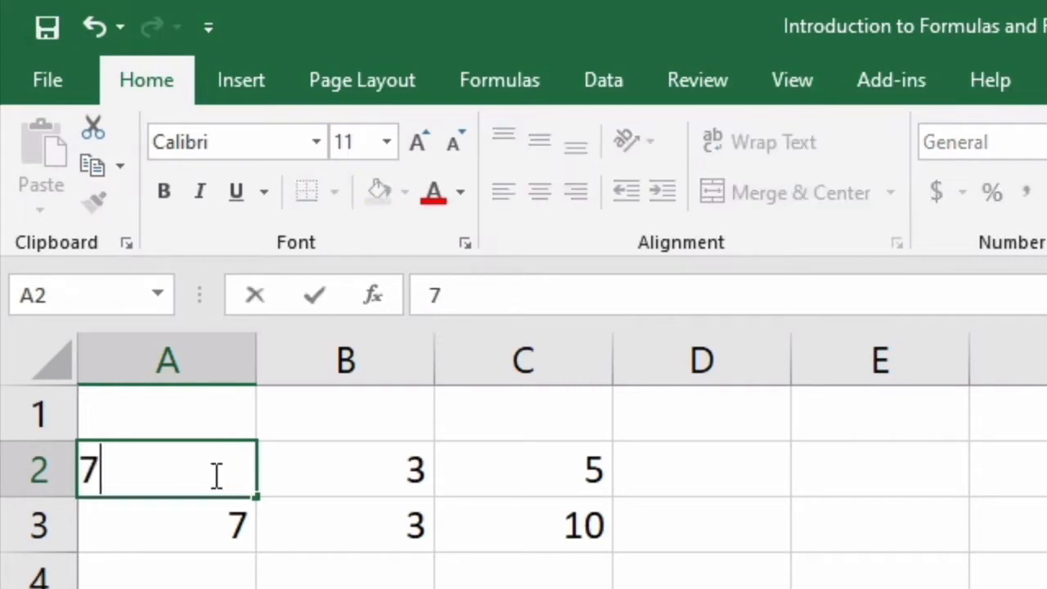
{"action": "key", "text": "Return"}
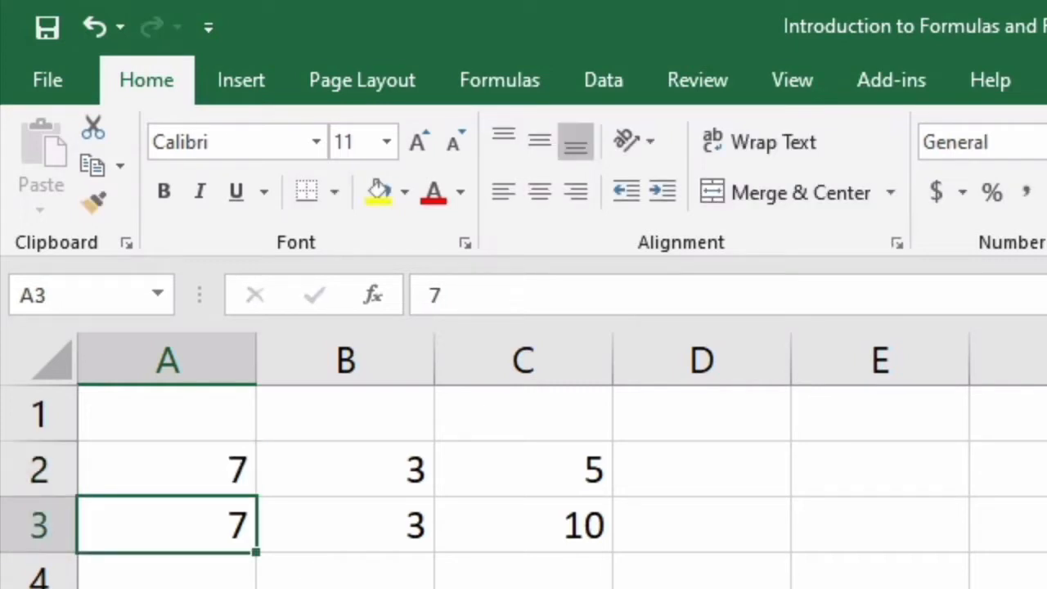
{"action": "left_click", "coordinate": [596, 466]}
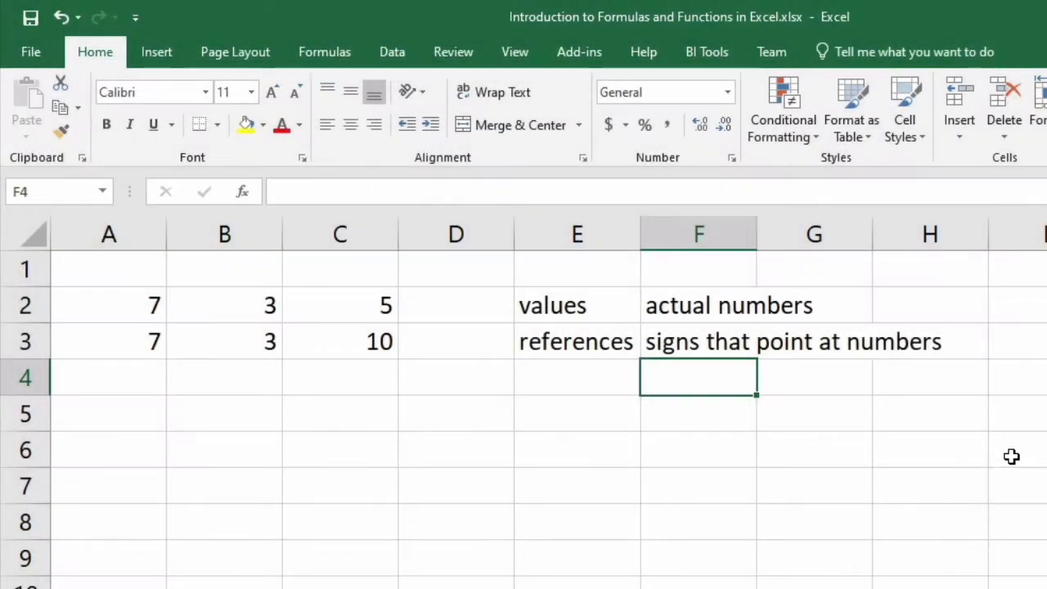
Step: Clear all contents and formatting from the entire worksheet
{"action": "left_click", "coordinate": [1025, 391]}
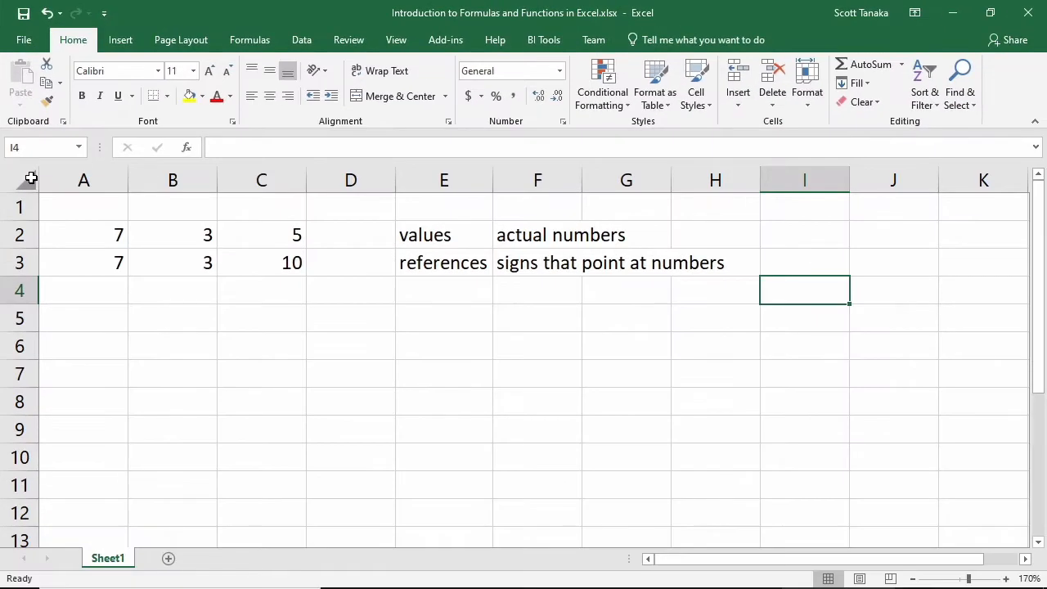
{"action": "left_click", "coordinate": [30, 178]}
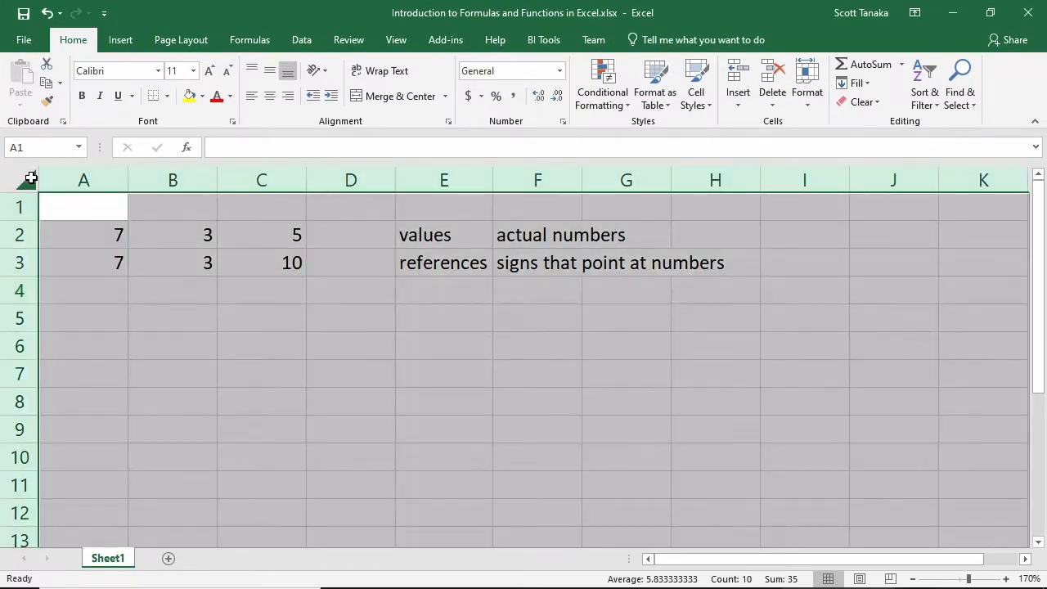
{"action": "left_click", "coordinate": [863, 102]}
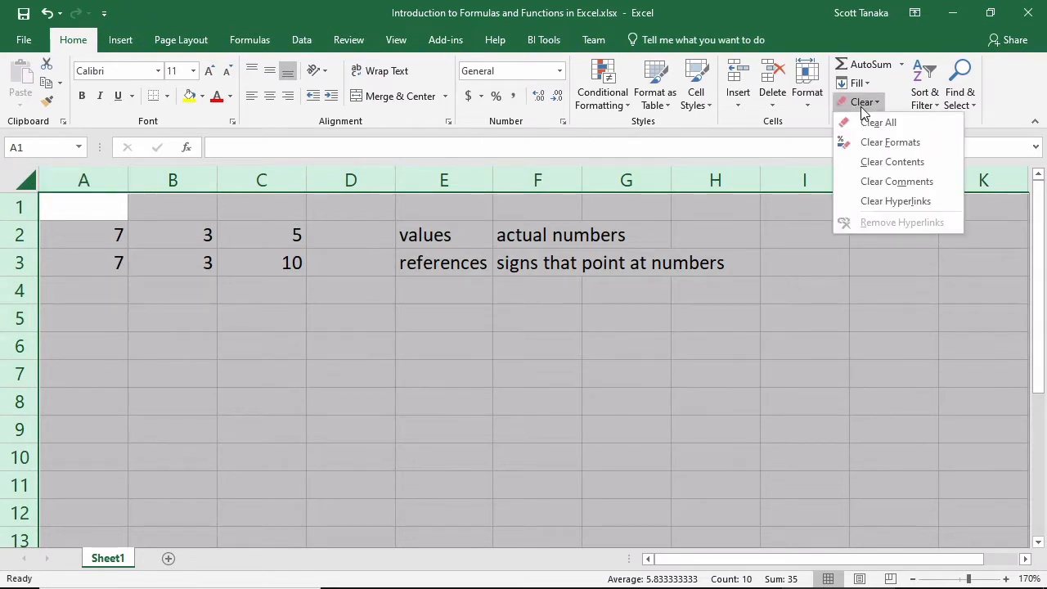
{"action": "left_click", "coordinate": [932, 122]}
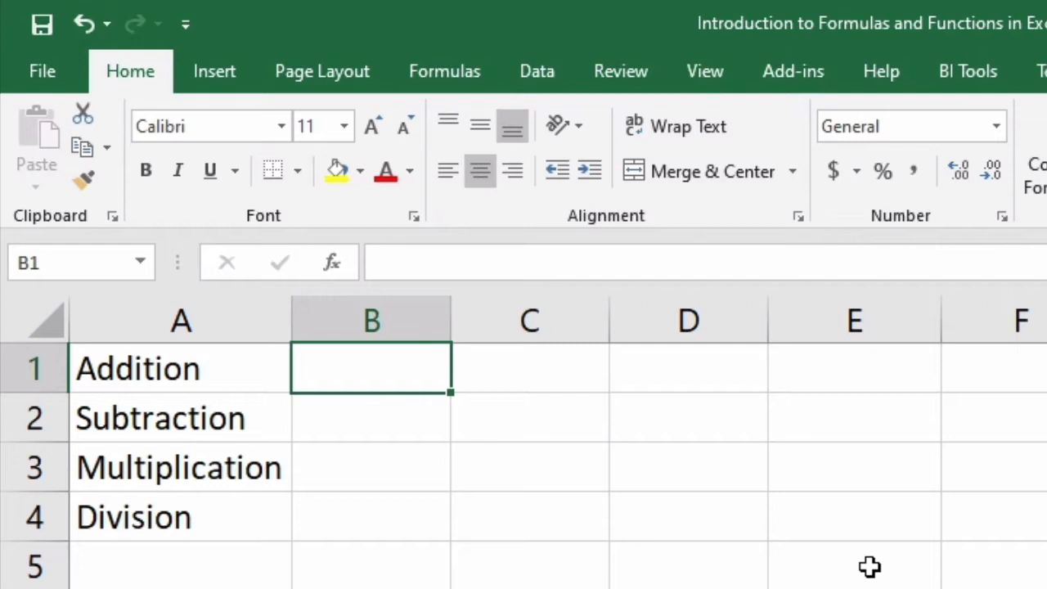
Step: Enter the operators +, -, * and / in cells B1 to B4 beside their operation names
{"action": "type", "text": "+"}
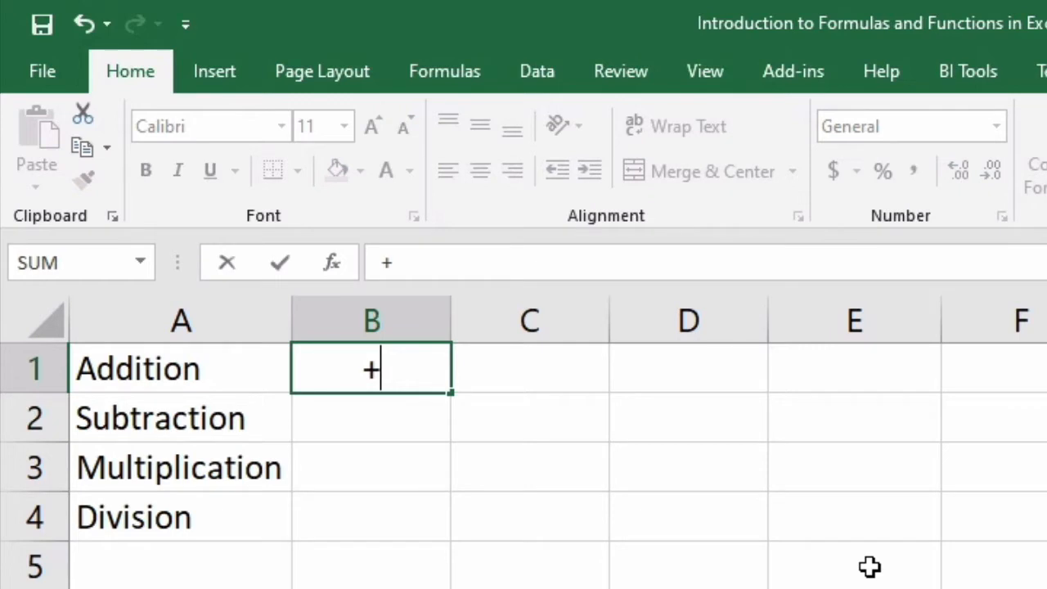
{"action": "key", "text": "Return"}
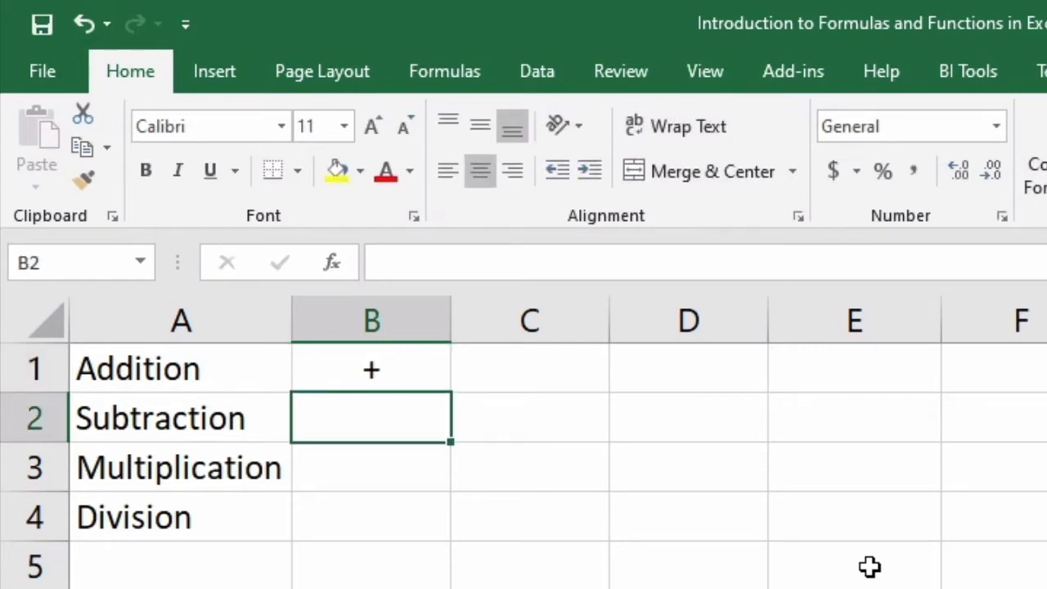
{"action": "type", "text": "-"}
{"action": "key", "text": "Return"}
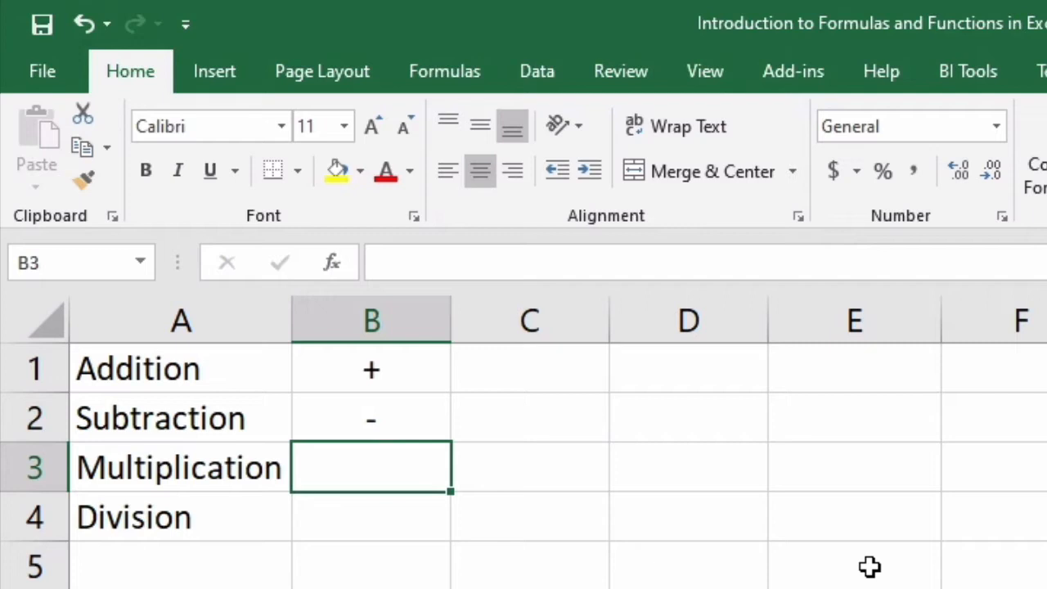
{"action": "type", "text": "*"}
{"action": "key", "text": "Return"}
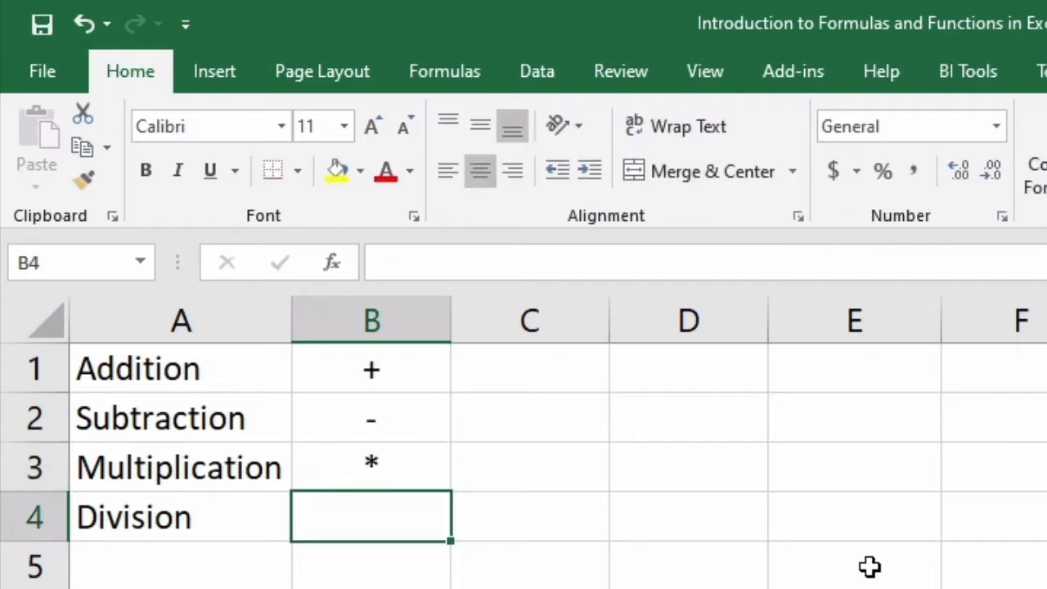
{"action": "key", "text": "F2"}
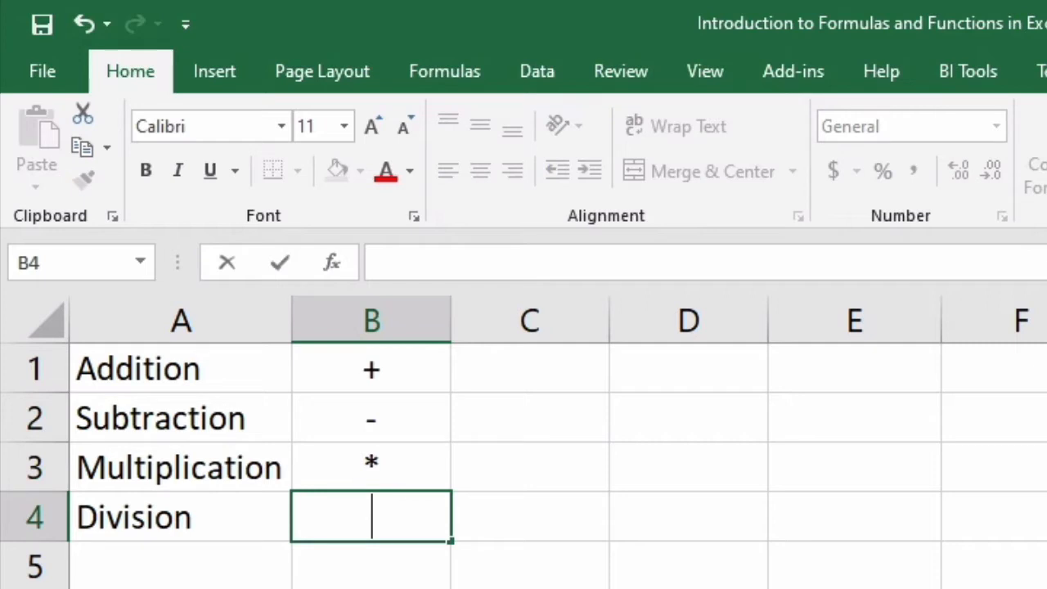
{"action": "type", "text": "/"}
{"action": "key", "text": "Return"}
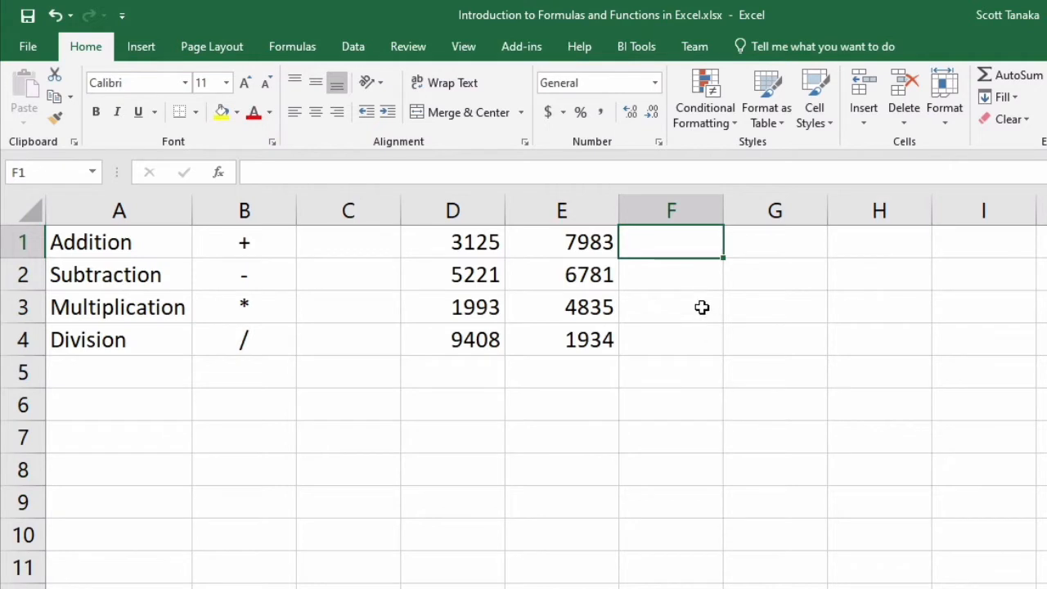
Step: Enter the formula =D1+E1 in cell F1 using references to the two number cells
{"action": "double_click", "coordinate": [693, 243]}
{"action": "type", "text": "="}
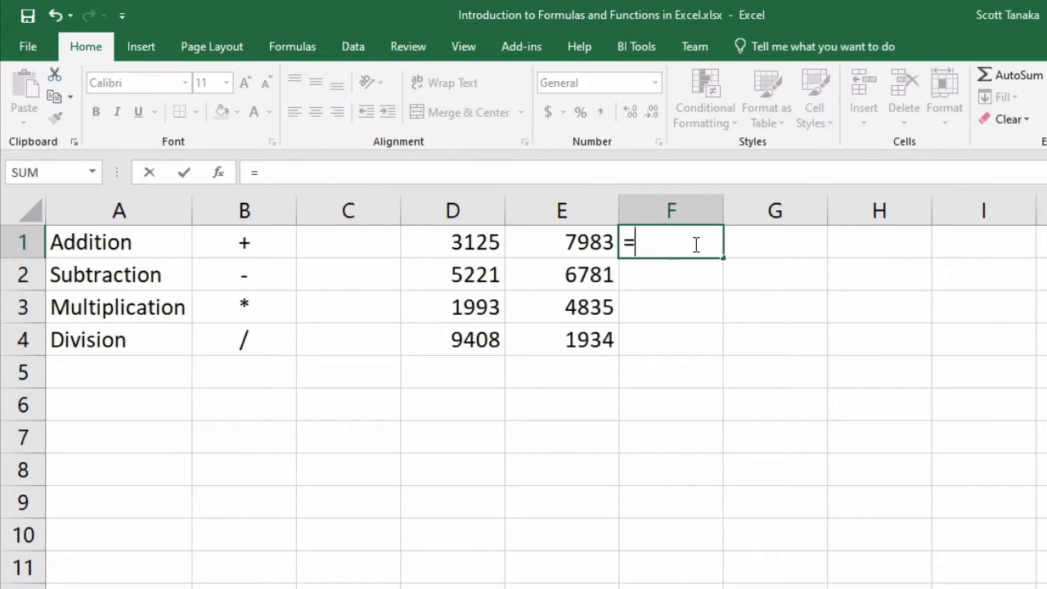
{"action": "left_click", "coordinate": [487, 245]}
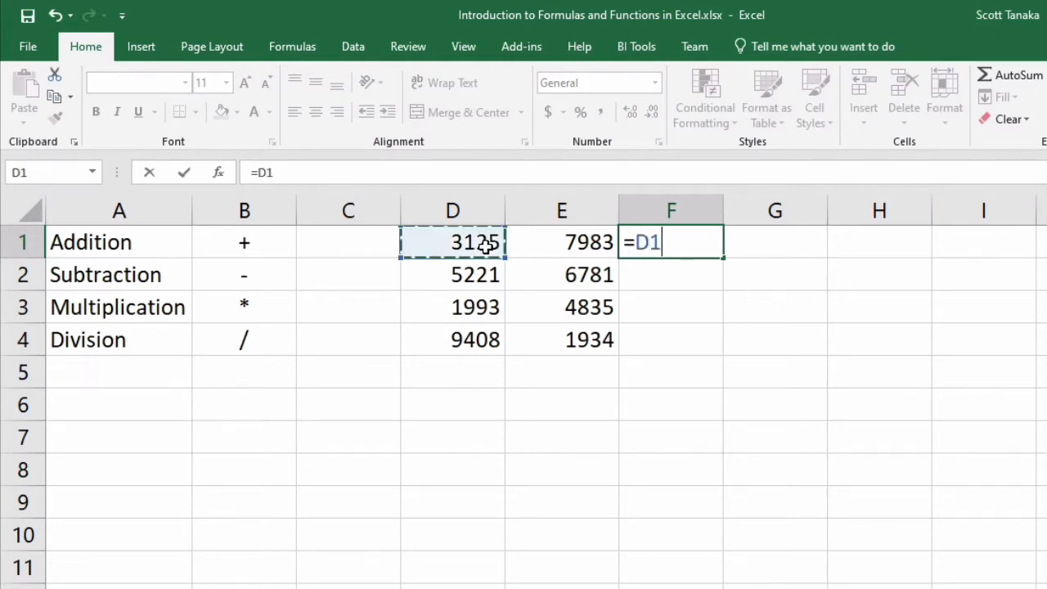
{"action": "type", "text": "+"}
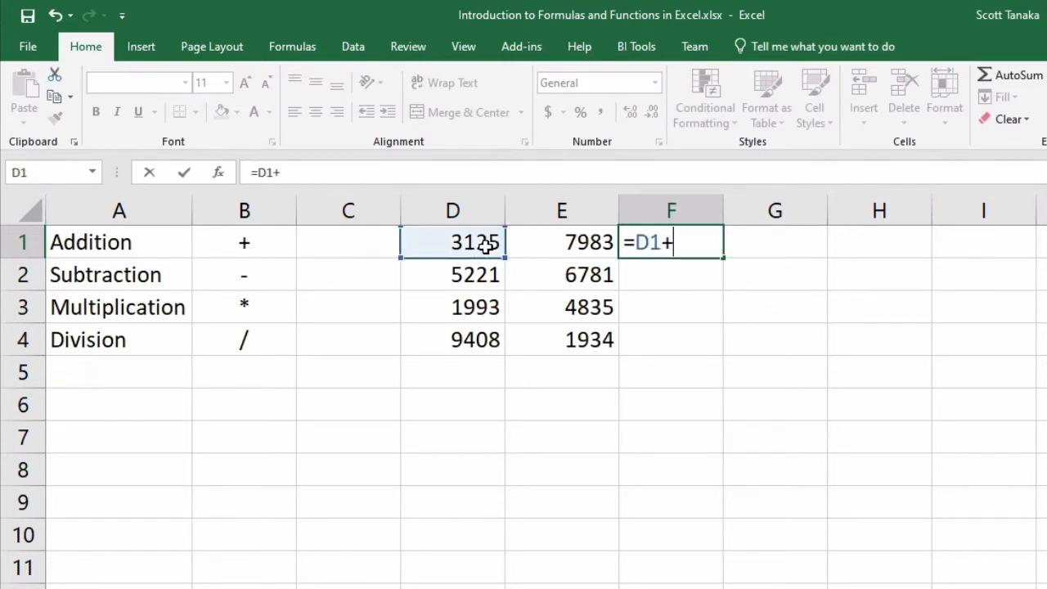
{"action": "left_click", "coordinate": [570, 251]}
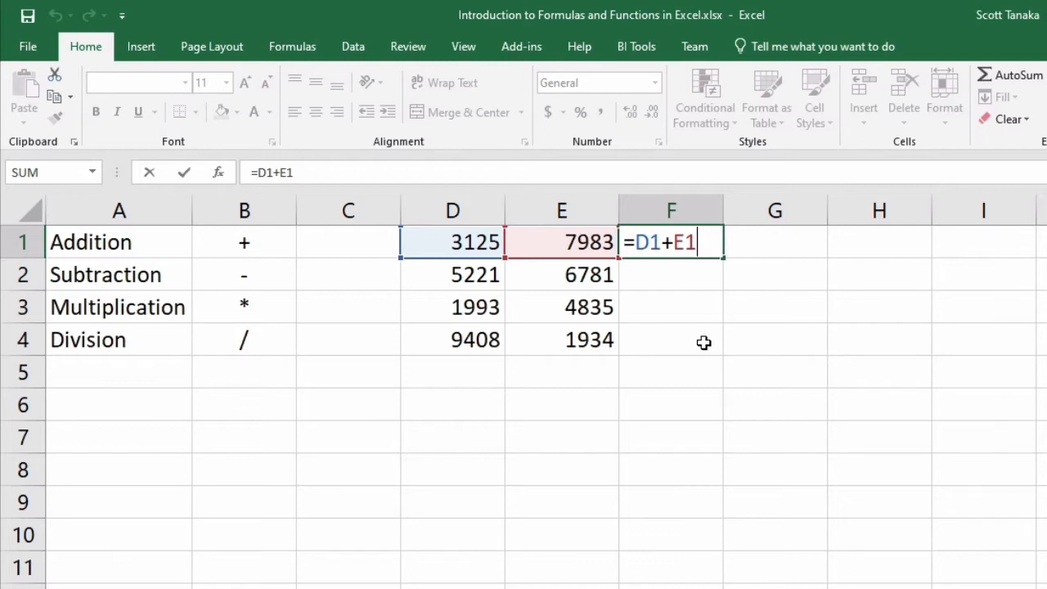
{"action": "key", "text": "Return"}
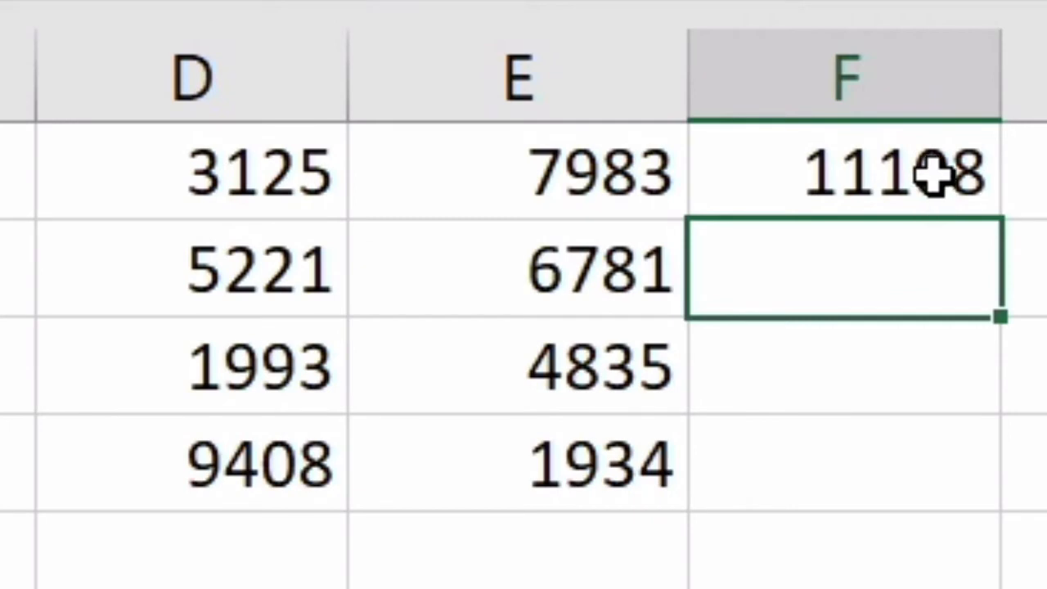
Step: Fill the addition formula from cell F1 down through cell F4
{"action": "left_click", "coordinate": [933, 174]}
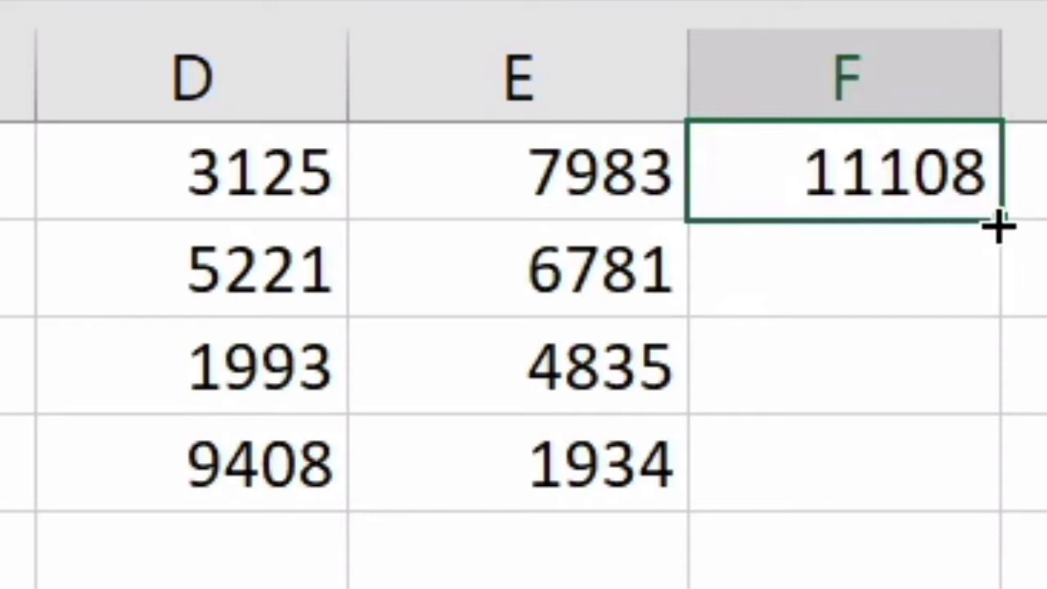
{"action": "left_click_drag", "start_coordinate": [998, 225], "coordinate": [980, 485]}
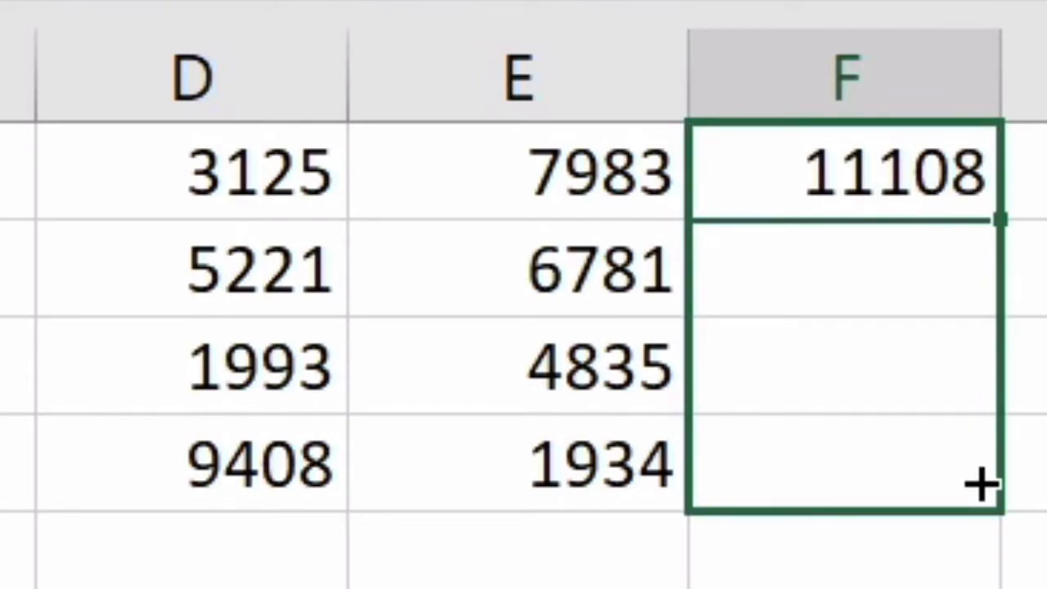
{"action": "left_click_drag", "start_coordinate": [980, 485], "coordinate": [978, 479]}
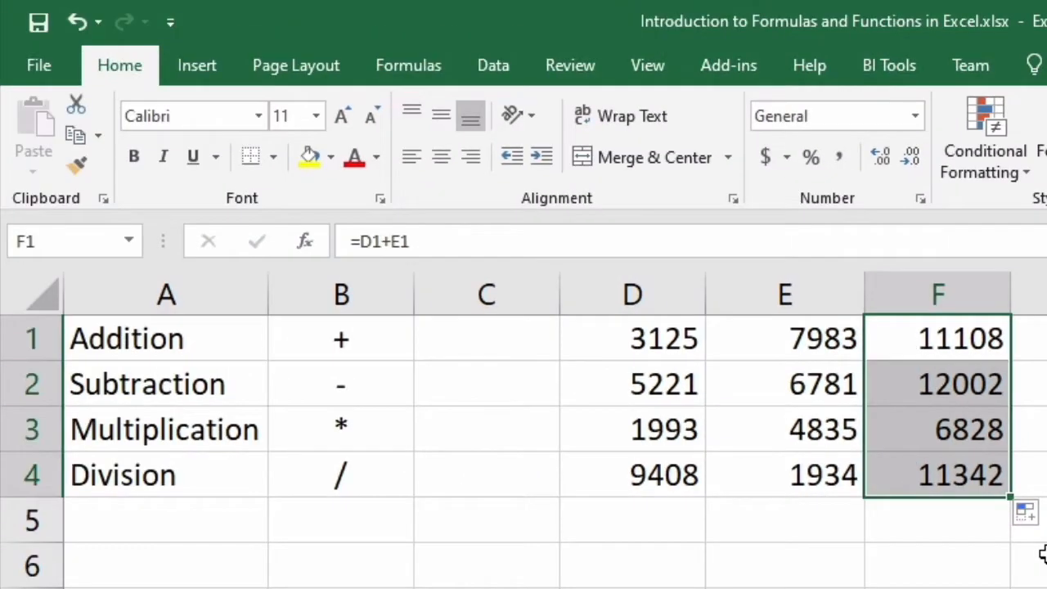
{"action": "left_click", "coordinate": [1044, 555]}
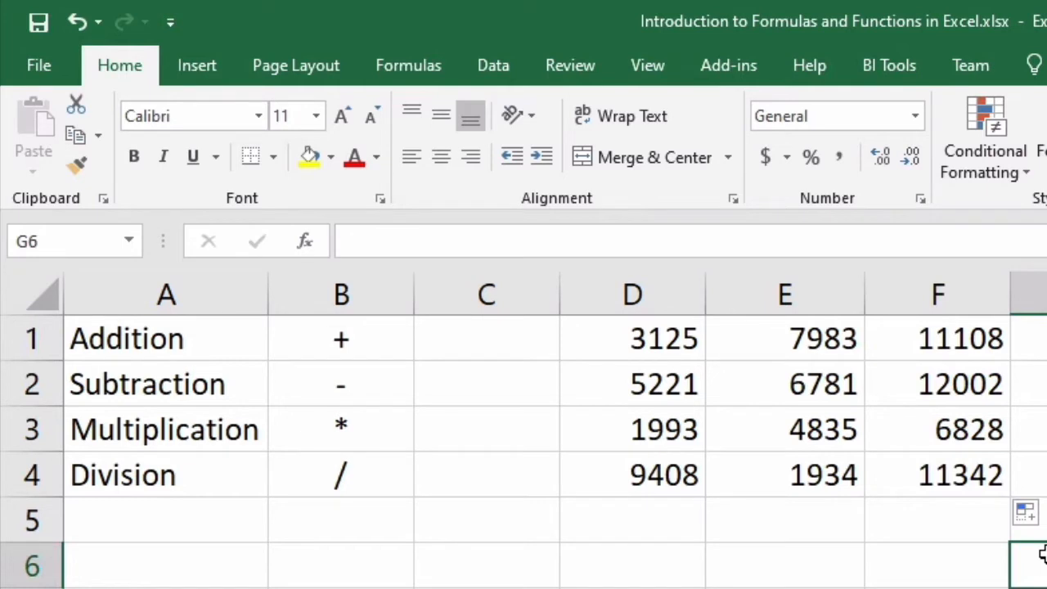
Step: Check the cell references in the copied formulas in F2 to F4, and examine the formula in F2
{"action": "left_click", "coordinate": [976, 393]}
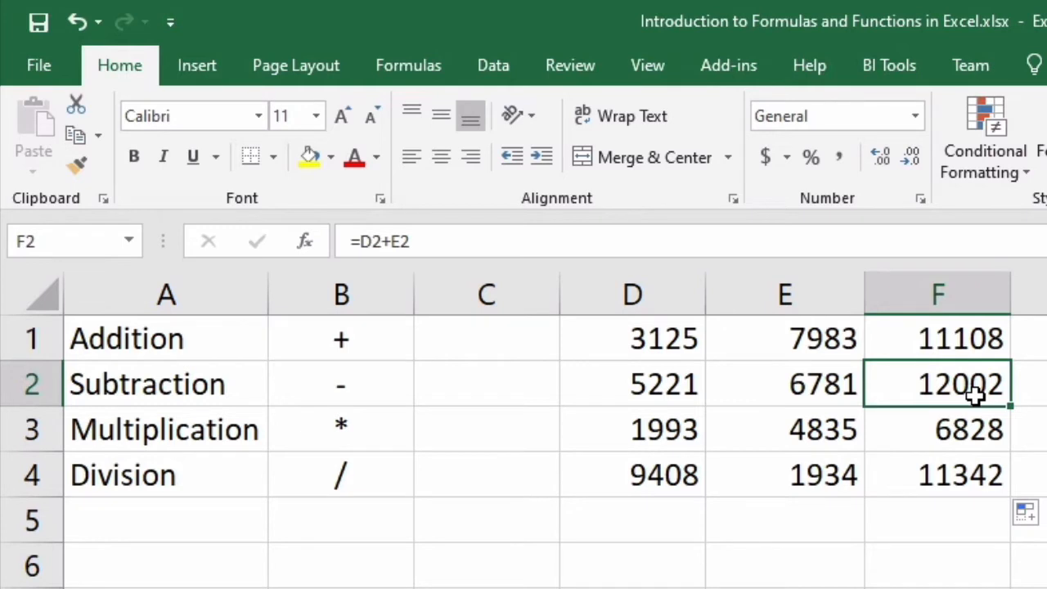
{"action": "left_click", "coordinate": [972, 428]}
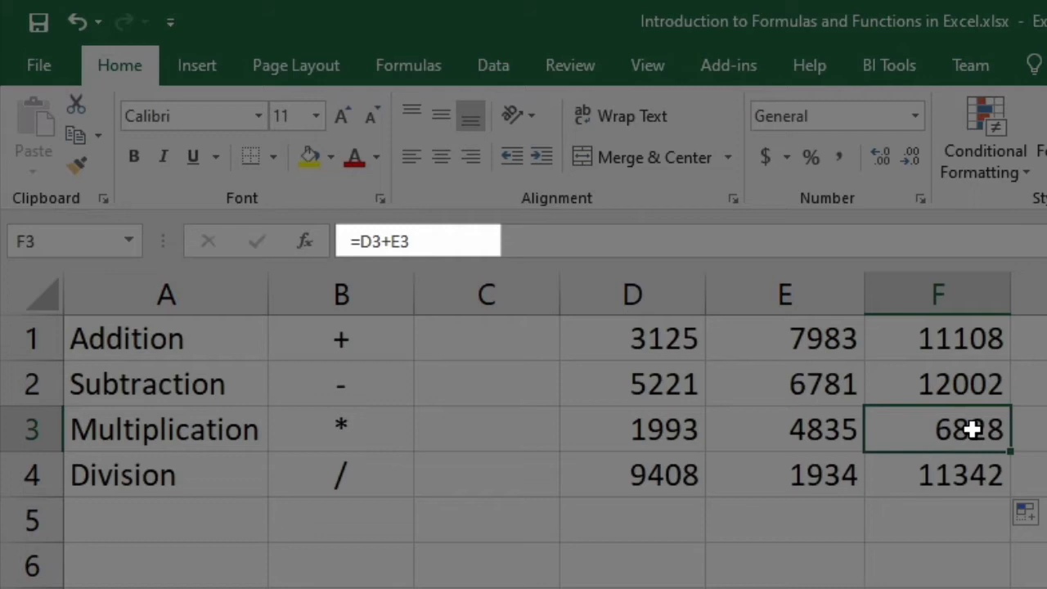
{"action": "left_click", "coordinate": [968, 471]}
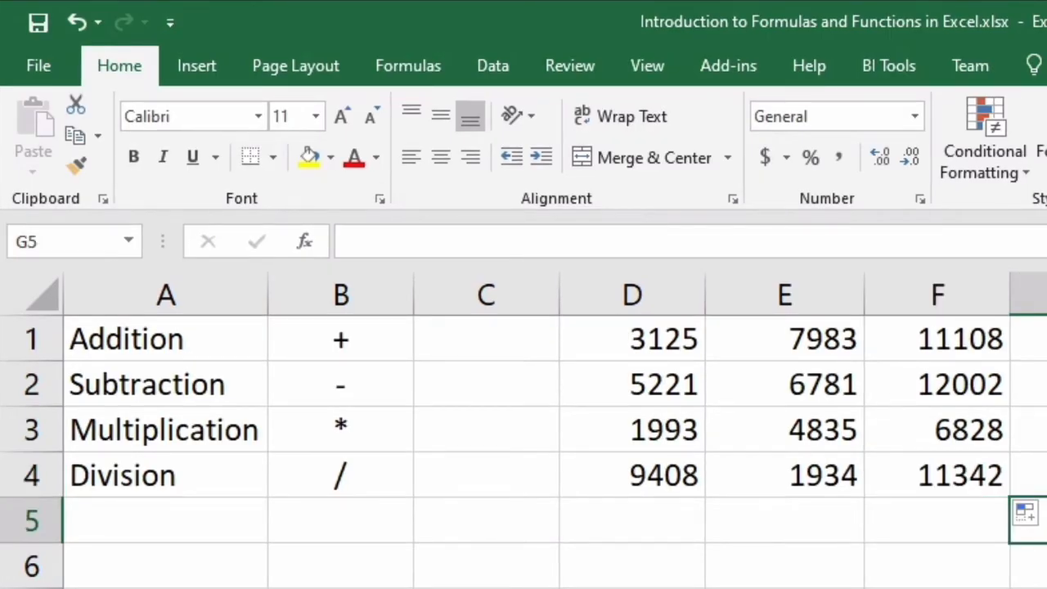
{"action": "left_click", "coordinate": [968, 395]}
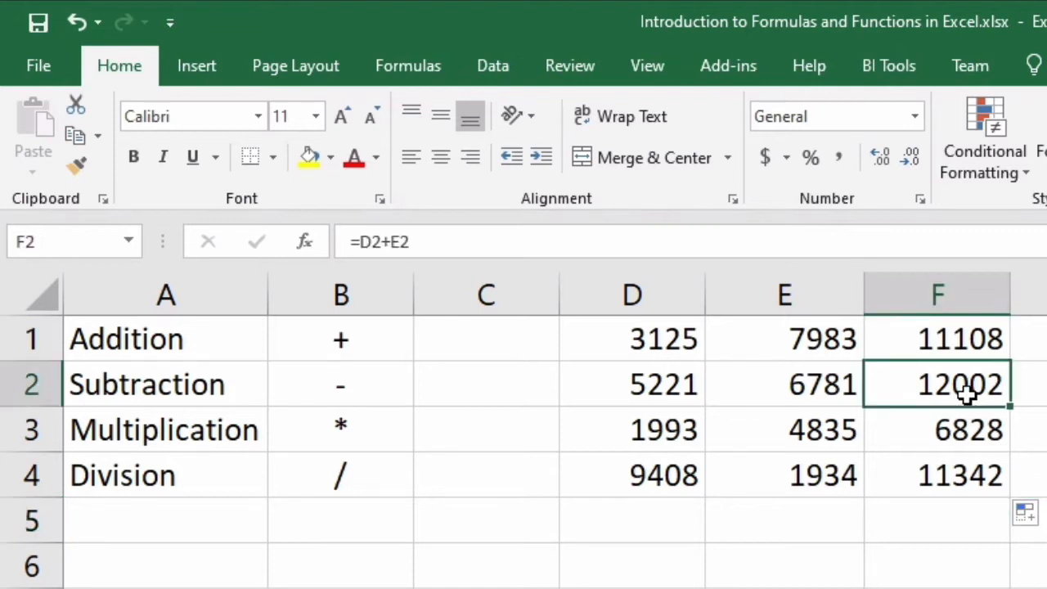
{"action": "left_click", "coordinate": [358, 243]}
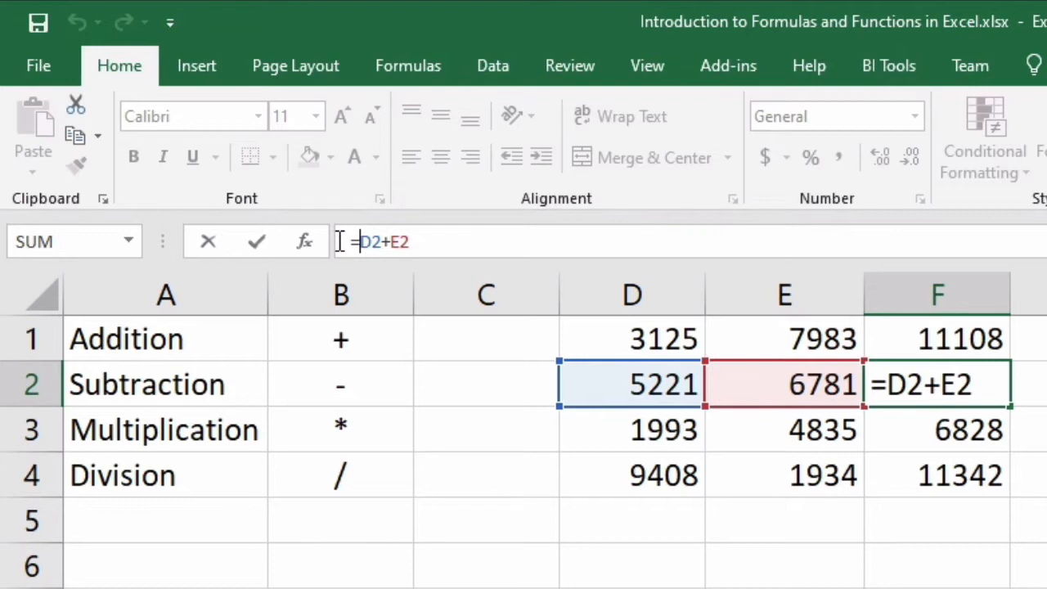
{"action": "key", "text": "ctrl+Return"}
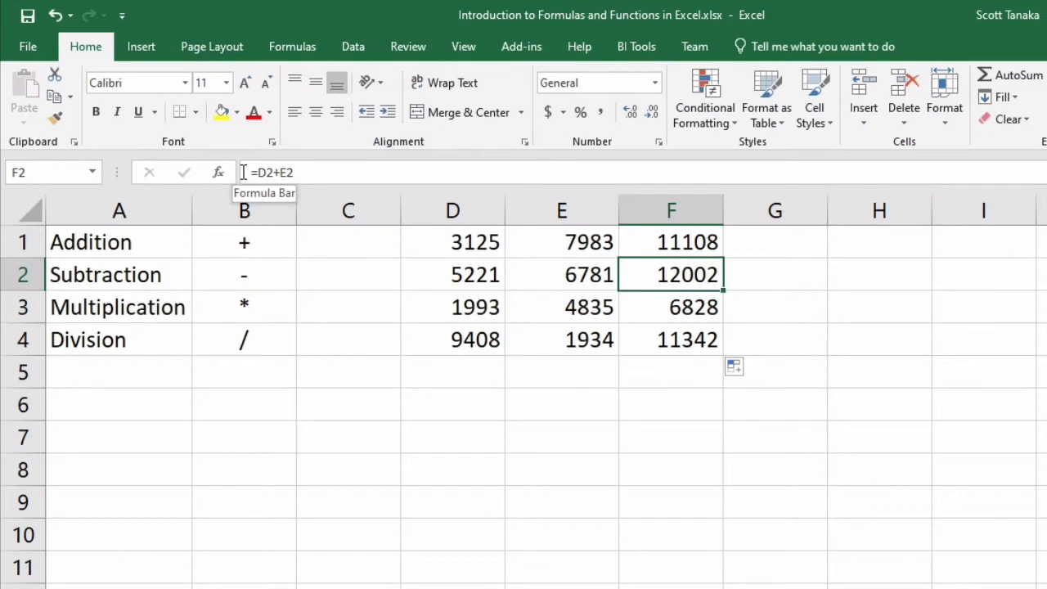
Step: Color the numbers in D1:F4 red and insert a blank column before column E
{"action": "left_click_drag", "start_coordinate": [407, 243], "coordinate": [680, 339]}
{"action": "left_click", "coordinate": [254, 113]}
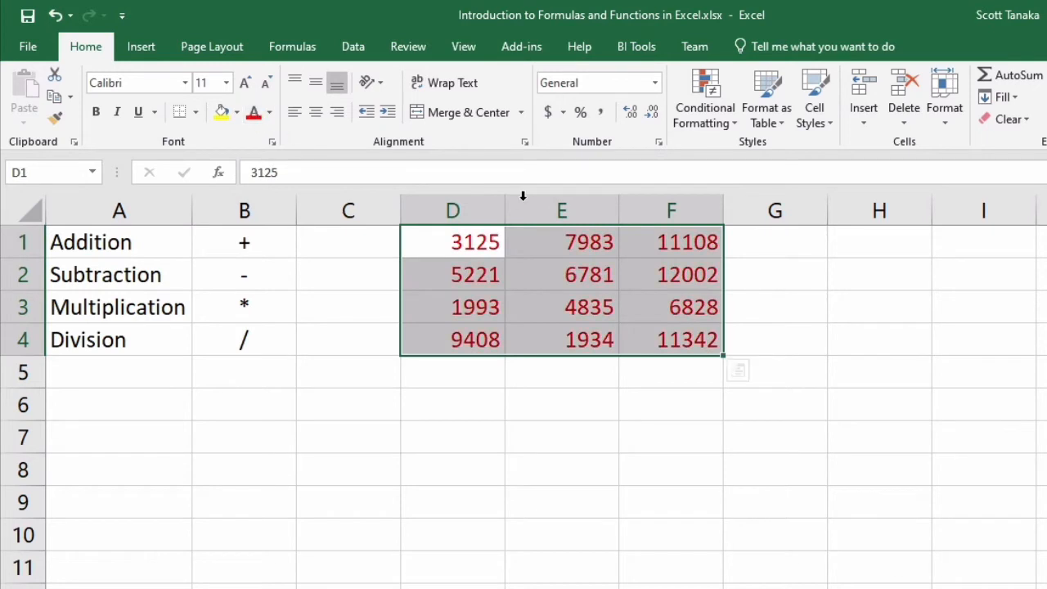
{"action": "left_click", "coordinate": [538, 210]}
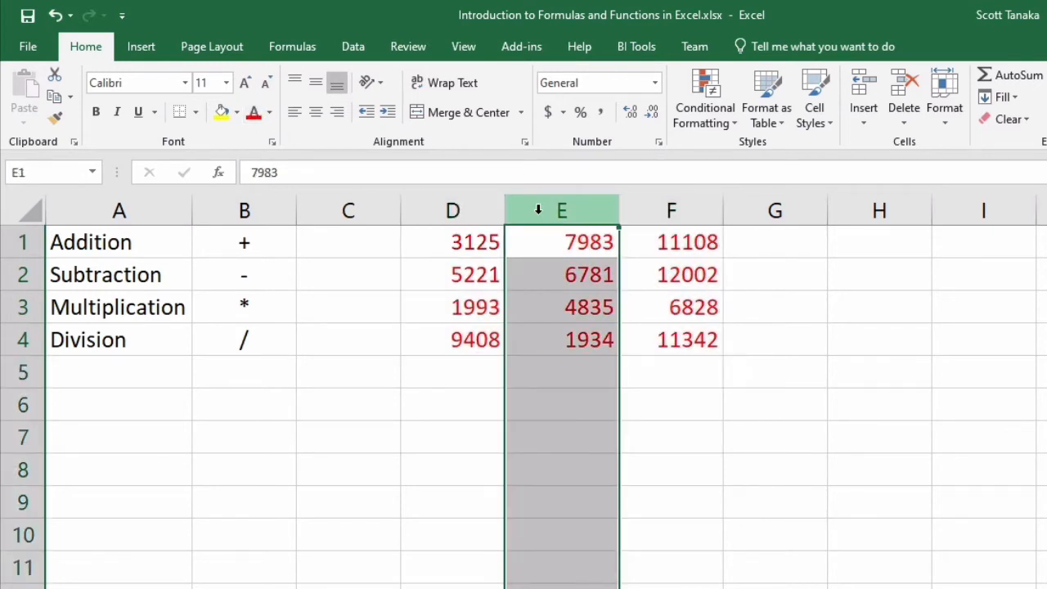
{"action": "left_click", "coordinate": [864, 94]}
Step: Enter the values 7795, 2464, 2413 and 4858 in cells E1 to E4
{"action": "left_click", "coordinate": [578, 247]}
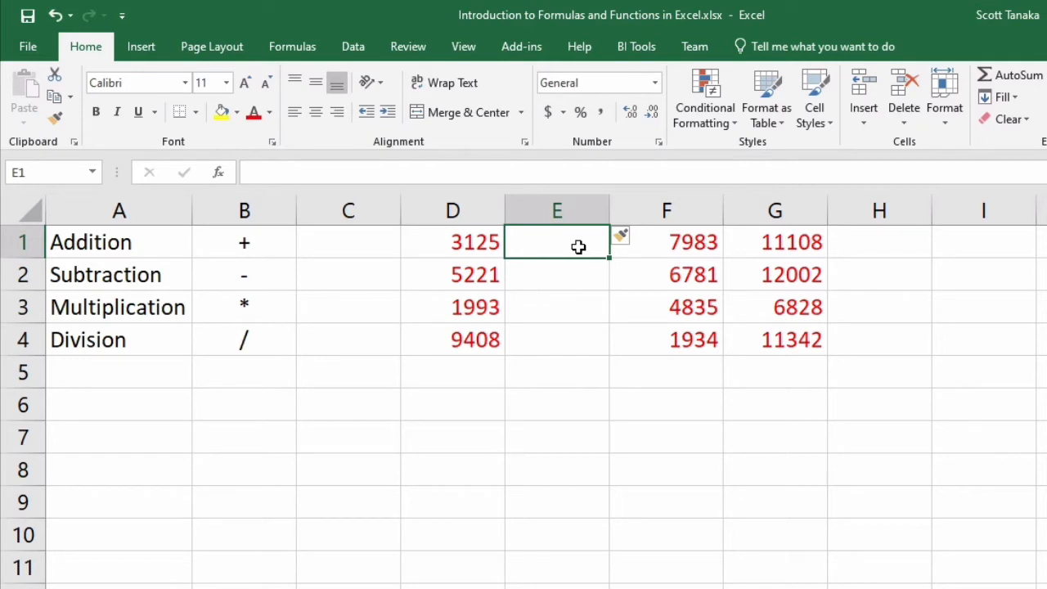
{"action": "type", "text": "7705"}
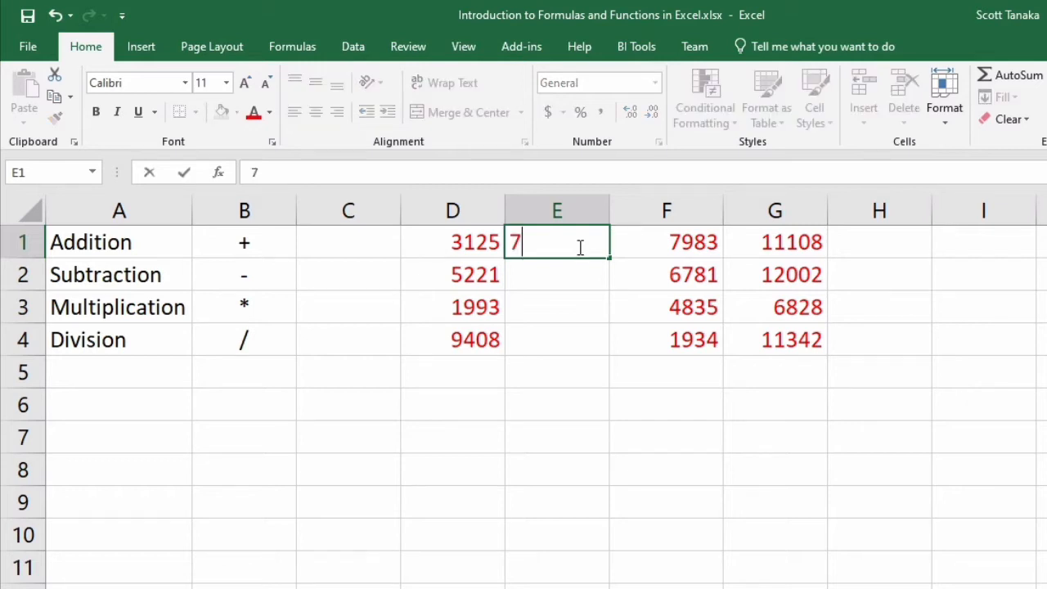
{"action": "key", "text": "Return"}
{"action": "type", "text": "2464"}
{"action": "key", "text": "Return"}
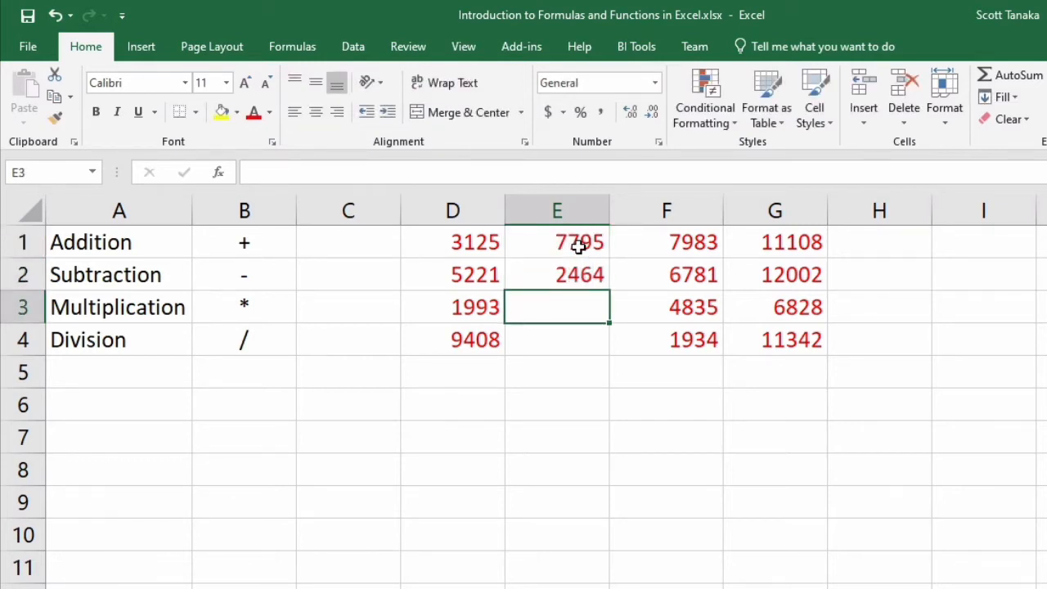
{"action": "type", "text": "2413"}
{"action": "key", "text": "Return"}
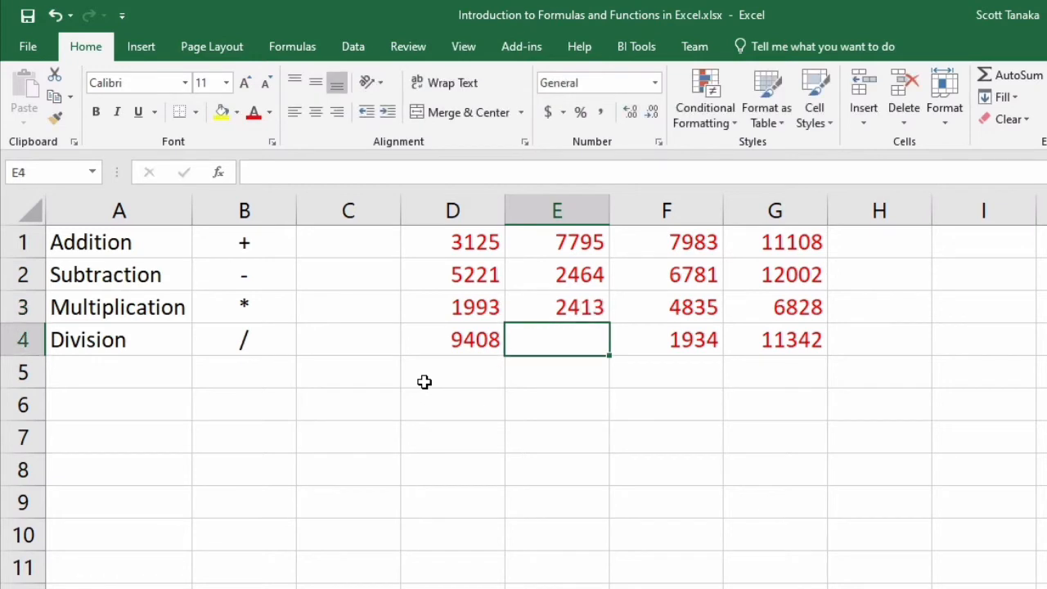
{"action": "type", "text": "4858"}
{"action": "key", "text": "Return"}
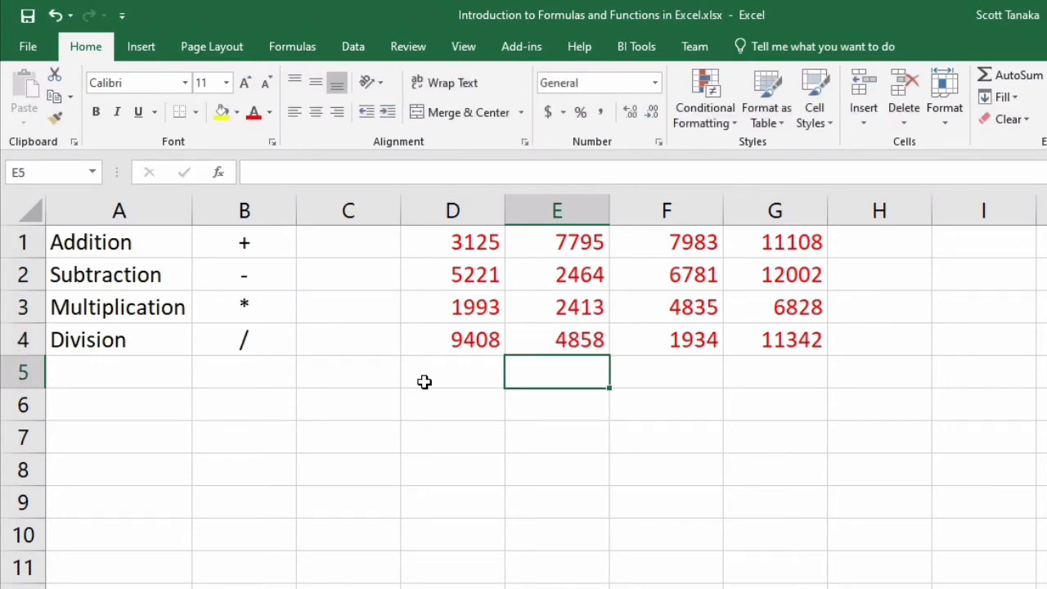
{"action": "left_click", "coordinate": [666, 436]}
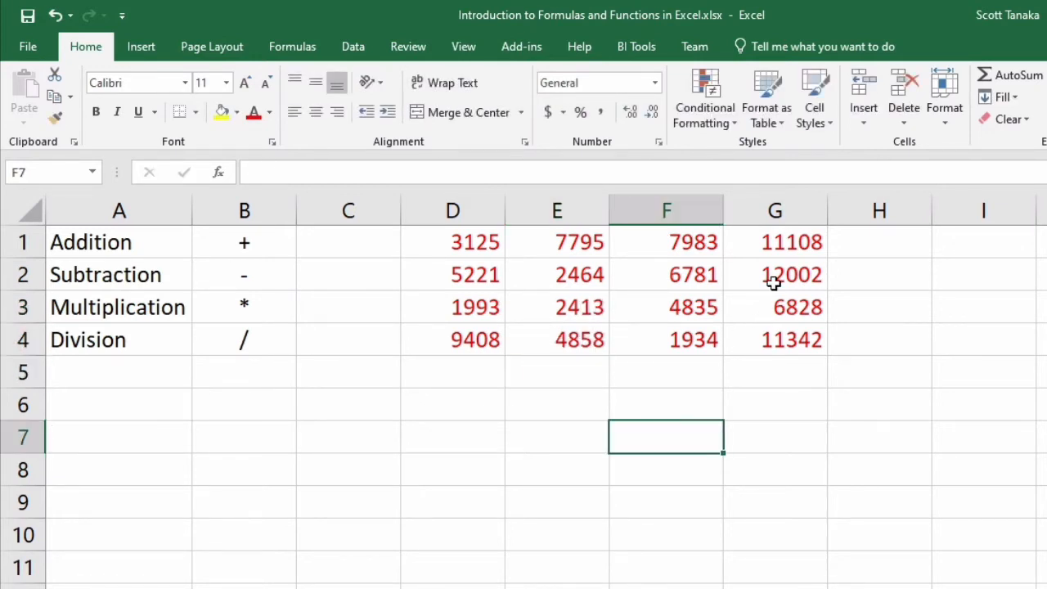
Step: Edit the formula in cell G1 to include the new column, making it =D1+E1+F1
{"action": "left_click", "coordinate": [787, 237]}
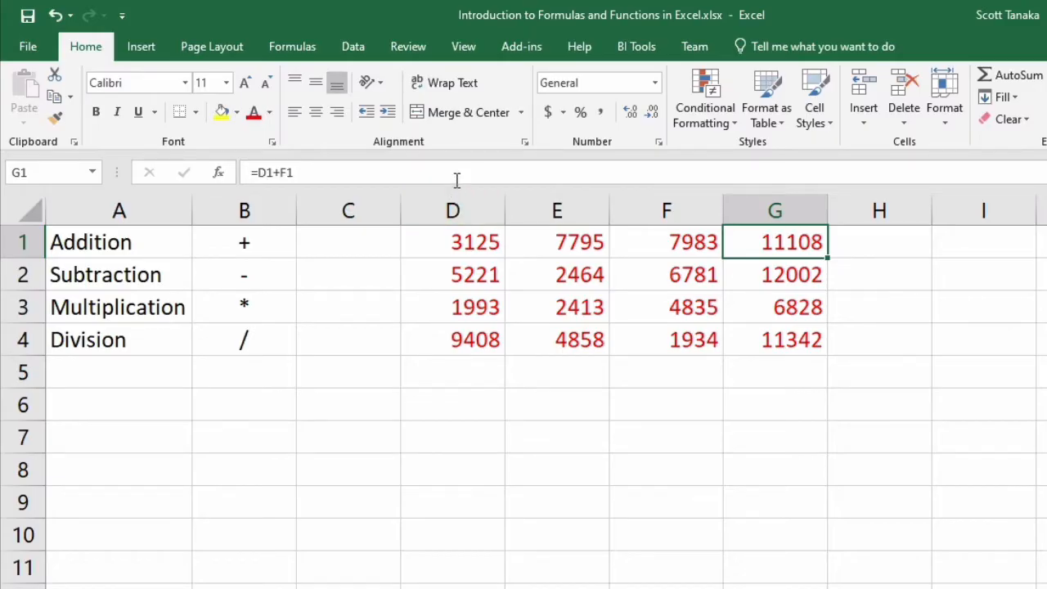
{"action": "left_click", "coordinate": [456, 178]}
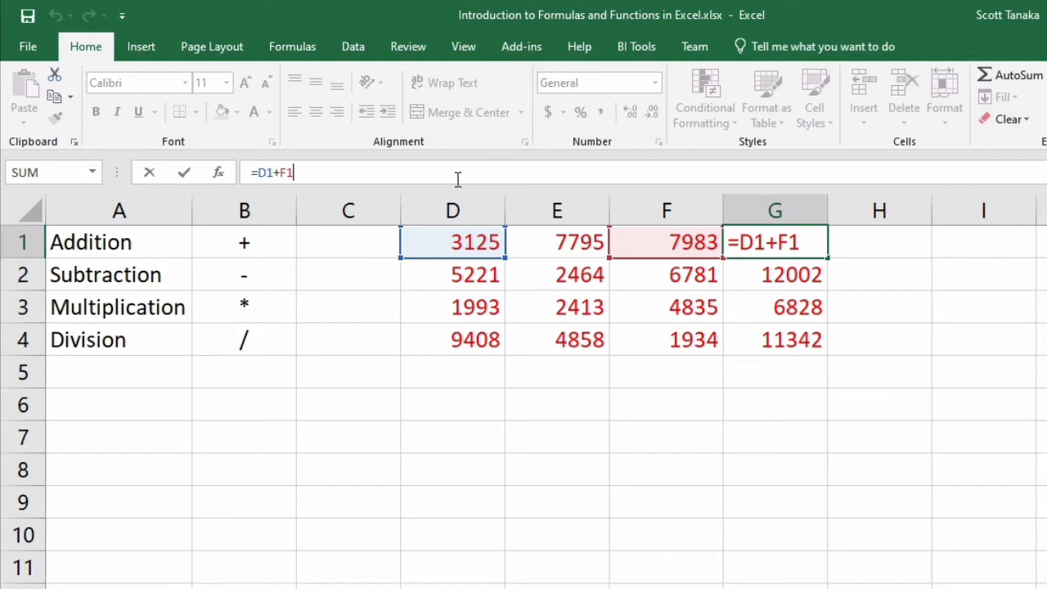
{"action": "left_click", "coordinate": [277, 173]}
{"action": "type", "text": "E1+"}
{"action": "key", "text": "Return"}
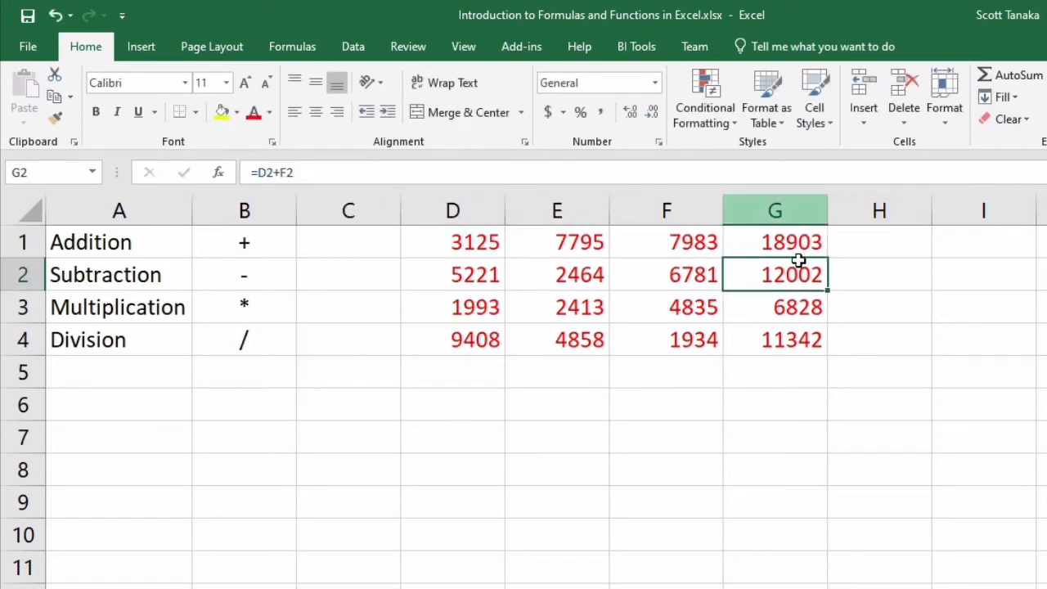
Step: Fill the three-column addition formula from cell G1 down to G4 and select cell G3 to check it
{"action": "left_click", "coordinate": [796, 250]}
{"action": "left_click_drag", "start_coordinate": [826, 258], "coordinate": [828, 356]}
{"action": "left_click", "coordinate": [872, 369]}
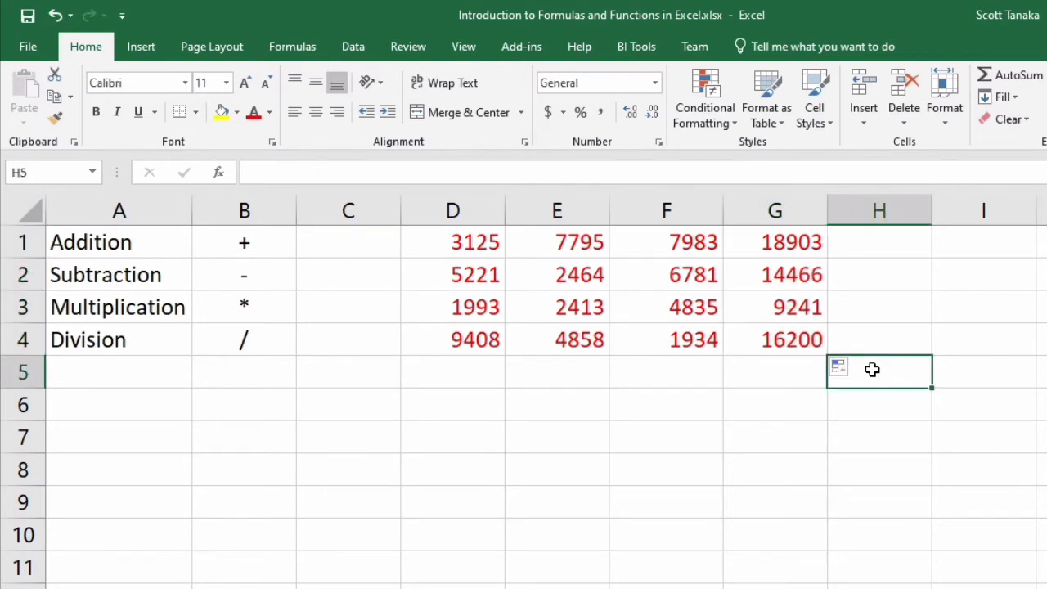
{"action": "left_click", "coordinate": [800, 313]}
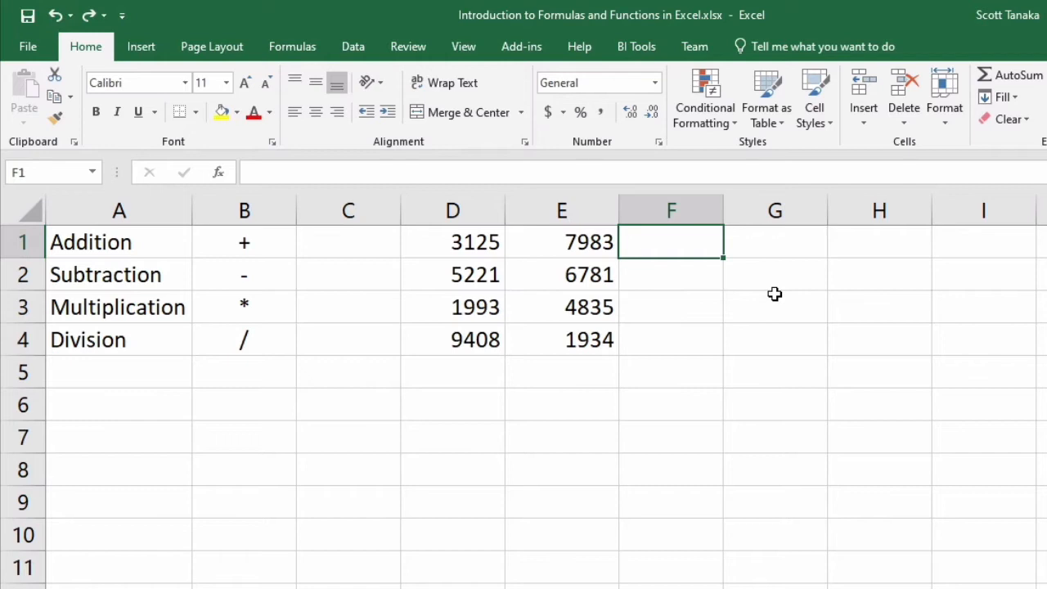
Step: Enter the formula =SUM(D1:E1) in cell F1 and open it for review
{"action": "double_click", "coordinate": [710, 245]}
{"action": "type", "text": "="}
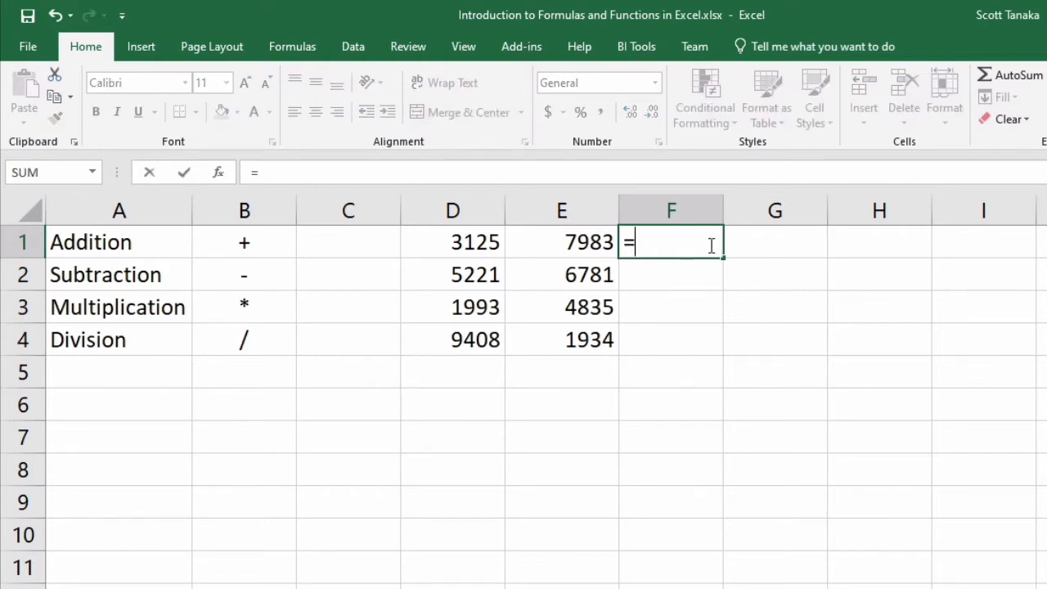
{"action": "type", "text": "sum"}
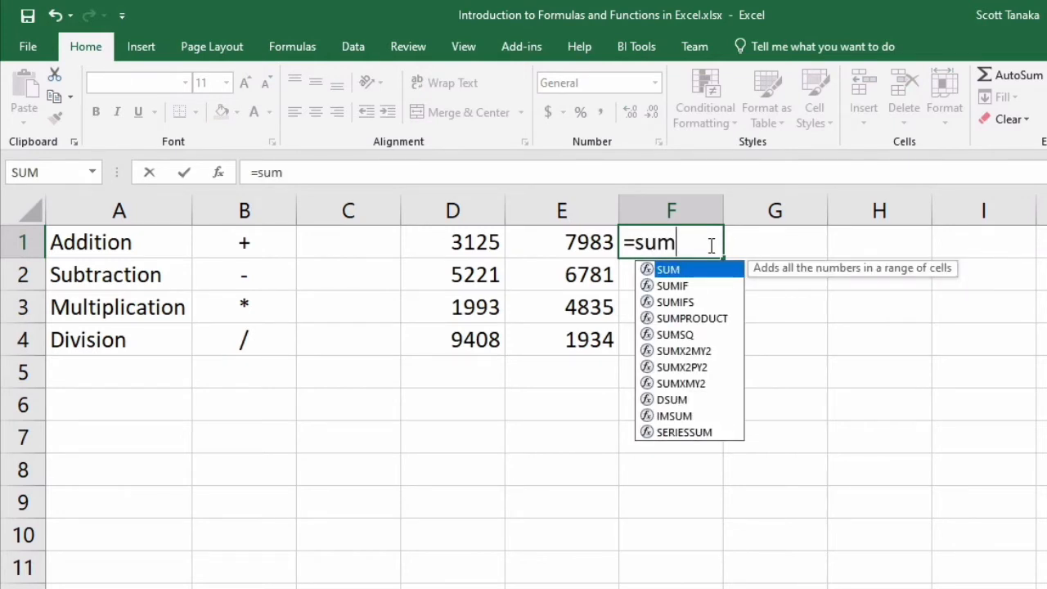
{"action": "type", "text": "("}
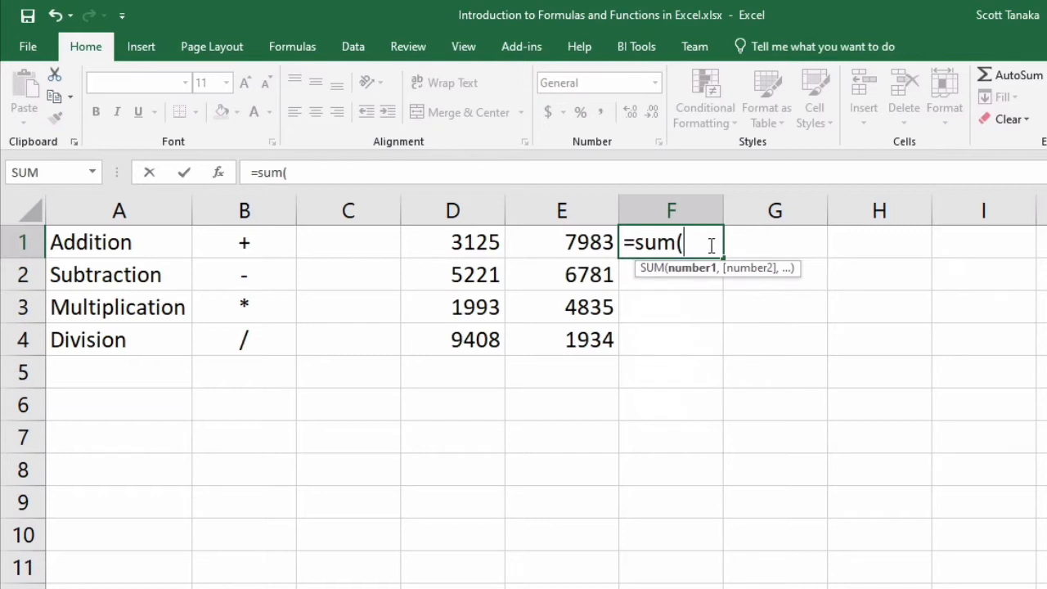
{"action": "left_click_drag", "start_coordinate": [467, 242], "coordinate": [546, 243]}
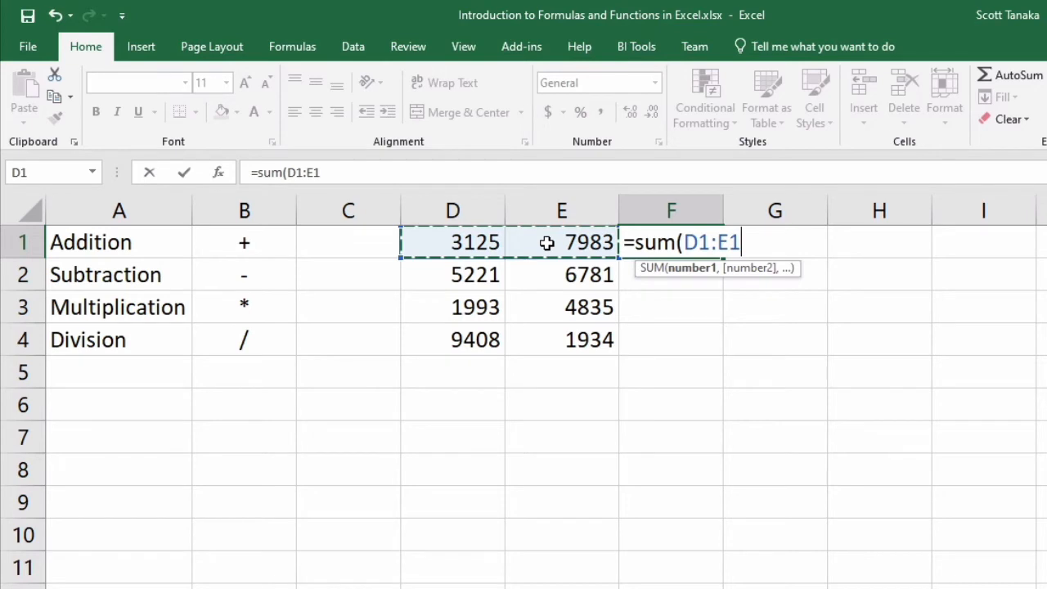
{"action": "key", "text": "Return"}
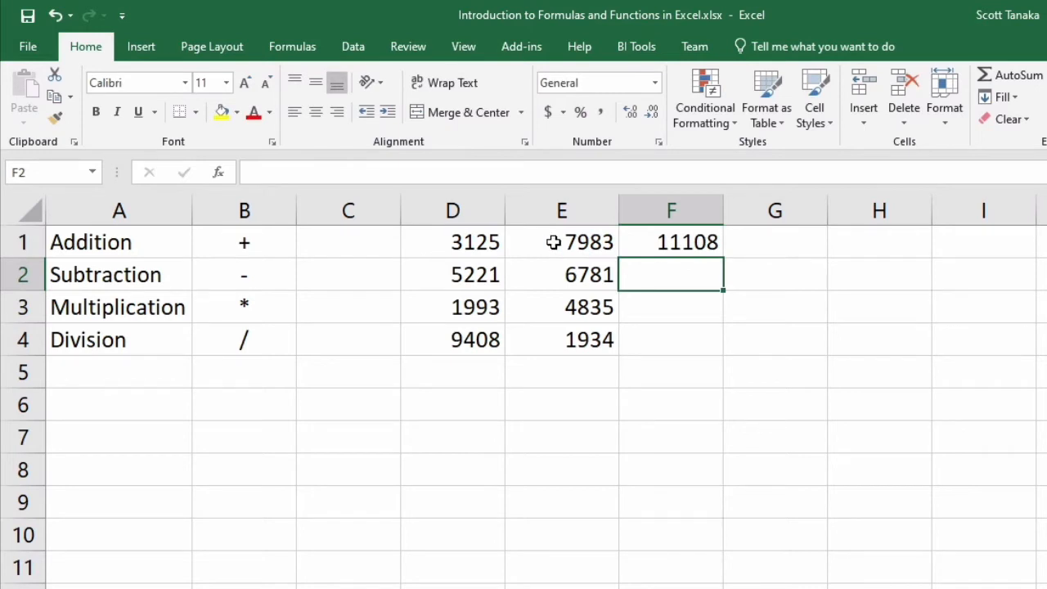
{"action": "left_click", "coordinate": [648, 242]}
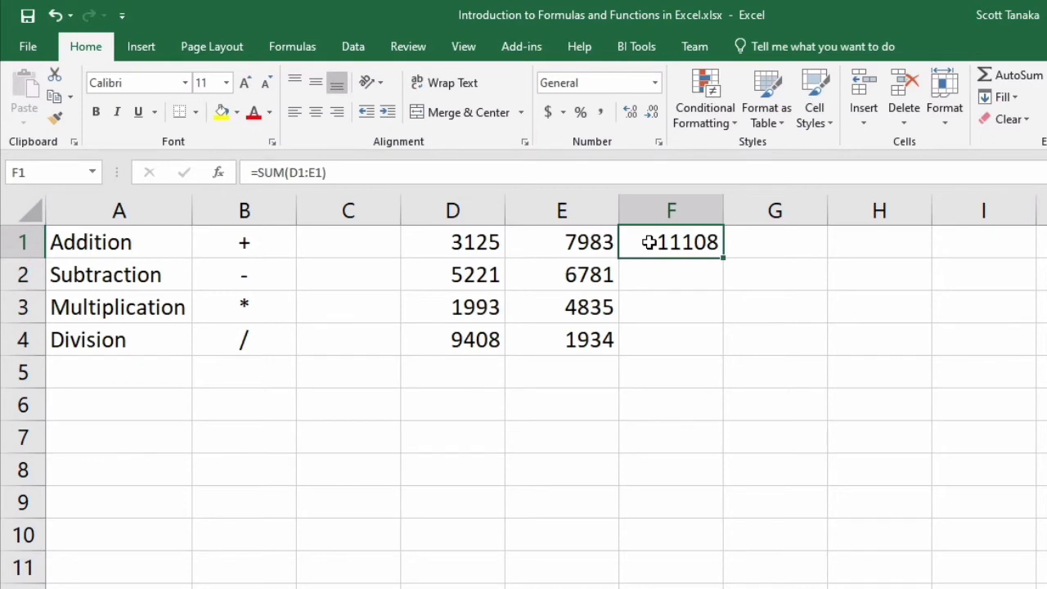
{"action": "left_click", "coordinate": [414, 172]}
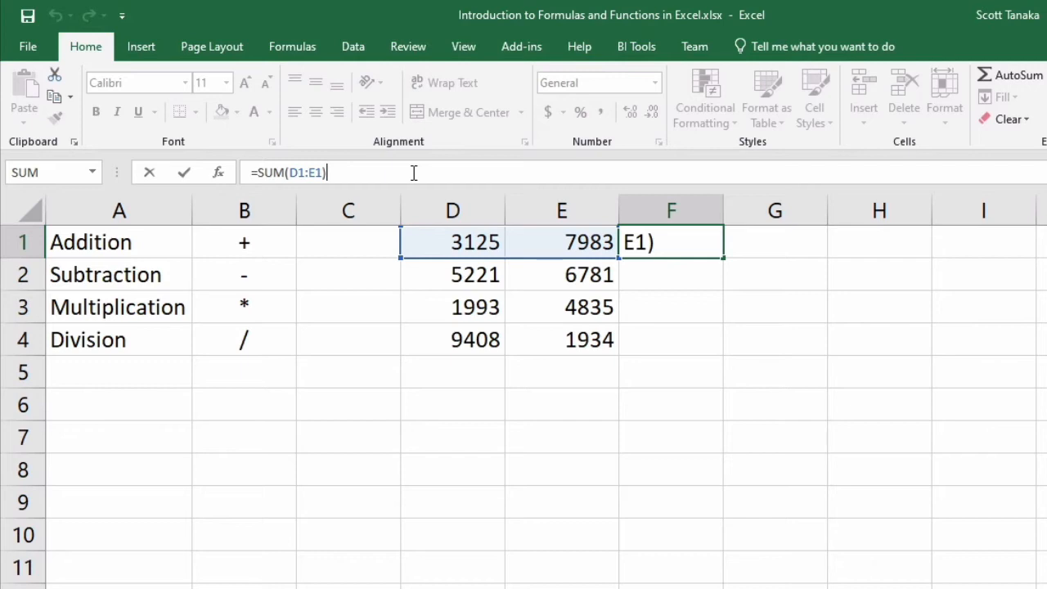
Step: Fill the SUM formula from cell F1 down to F4 and check the copied formulas in cells F2 to F4
{"action": "key", "text": "ctrl+Return"}
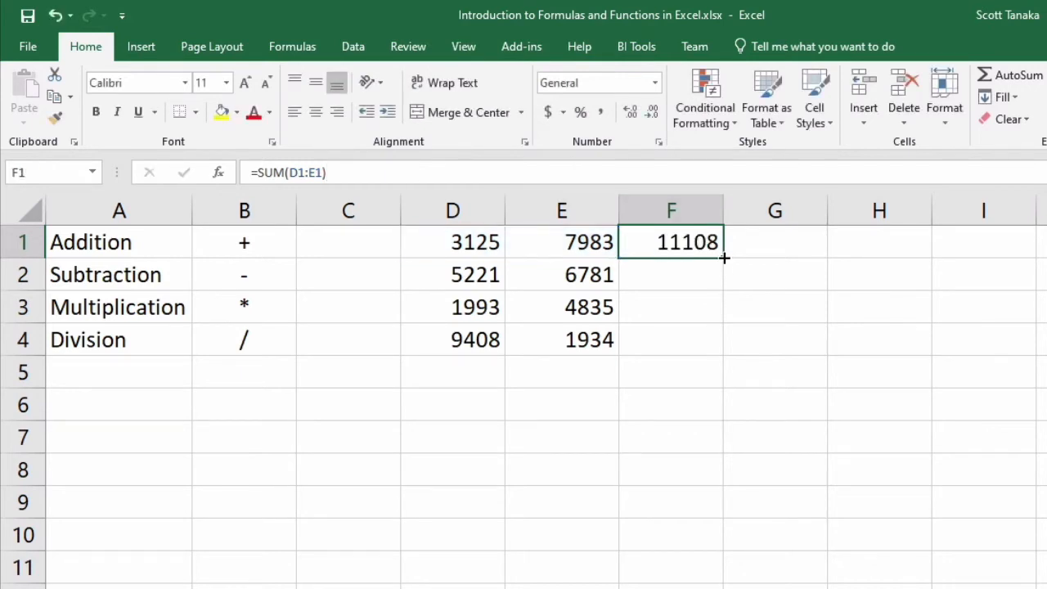
{"action": "left_click_drag", "start_coordinate": [724, 258], "coordinate": [717, 346]}
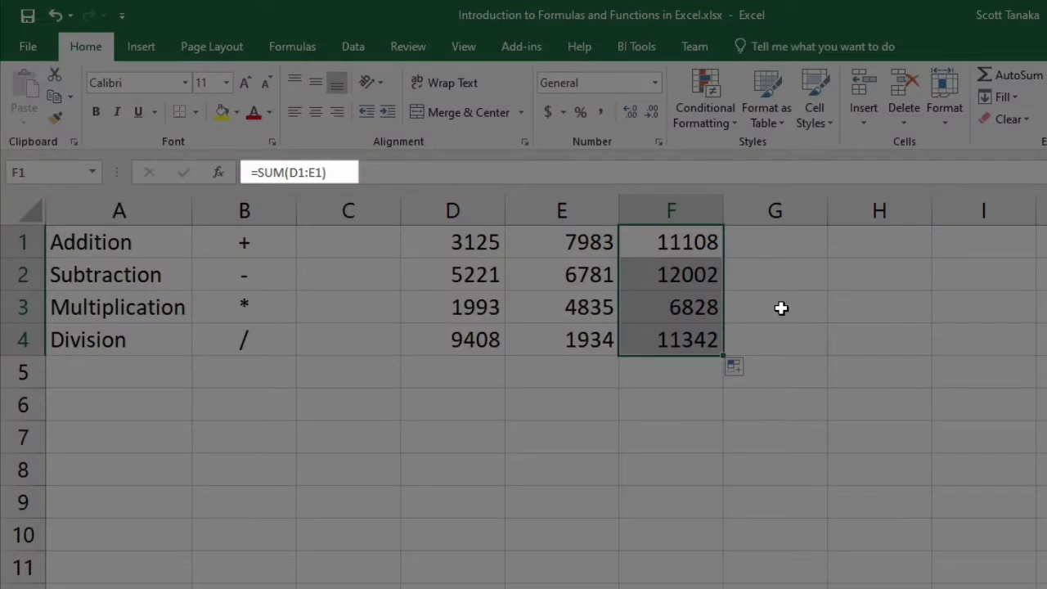
{"action": "left_click", "coordinate": [711, 281]}
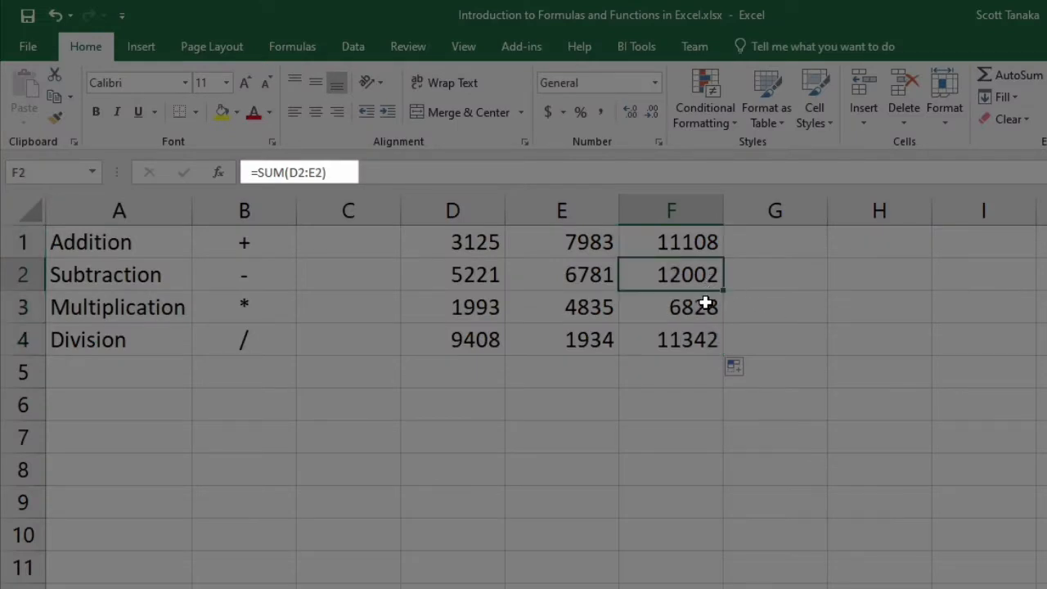
{"action": "left_click", "coordinate": [700, 304]}
{"action": "left_click", "coordinate": [687, 329]}
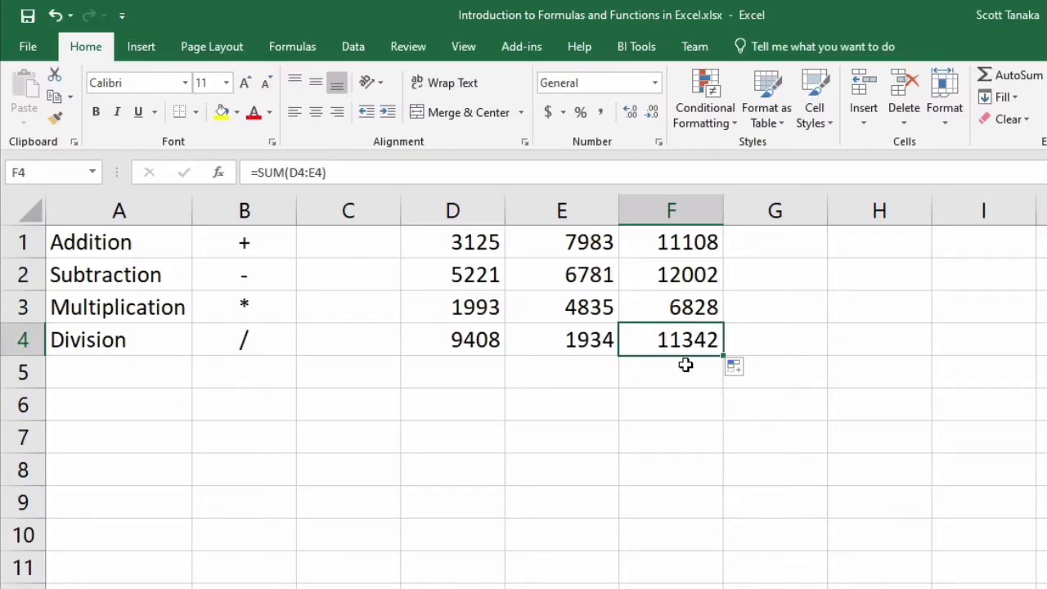
{"action": "left_click", "coordinate": [779, 364]}
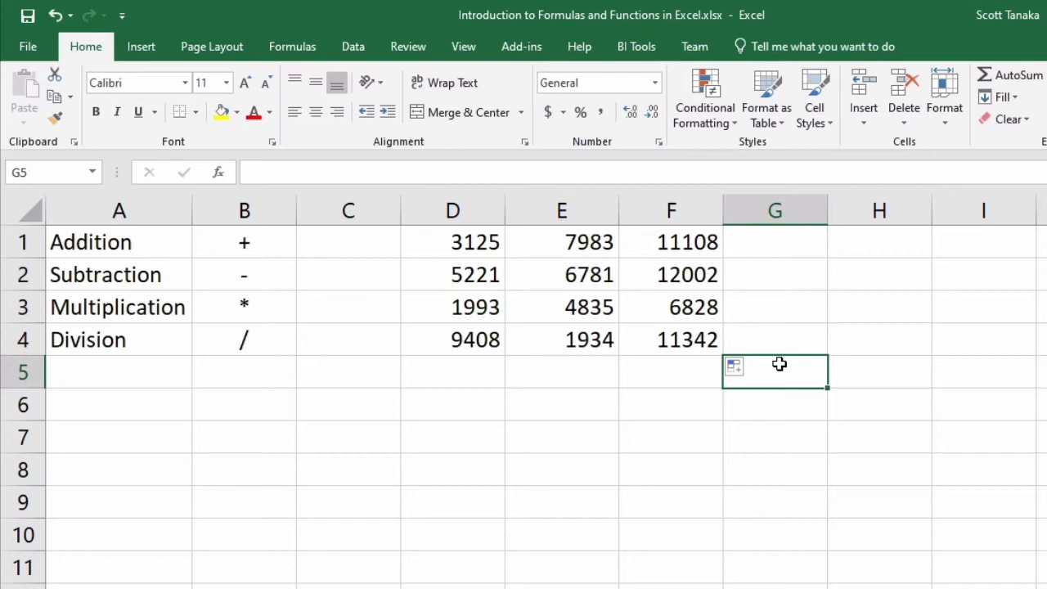
Step: Insert a blank column before column E and check the range of the SUM formula in cell G1
{"action": "left_click", "coordinate": [596, 209]}
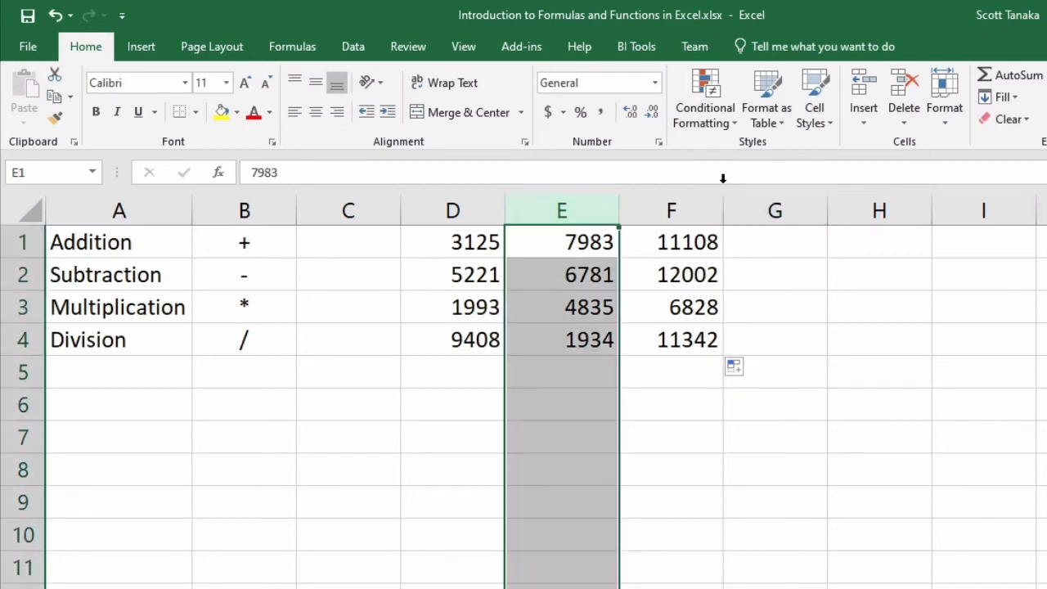
{"action": "left_click", "coordinate": [859, 91]}
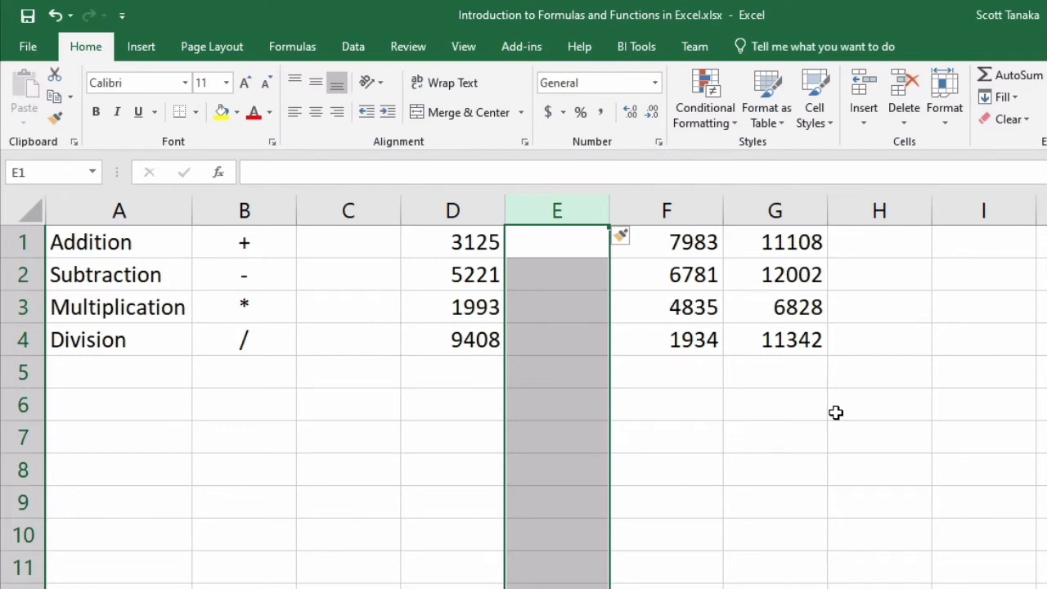
{"action": "left_click", "coordinate": [798, 250]}
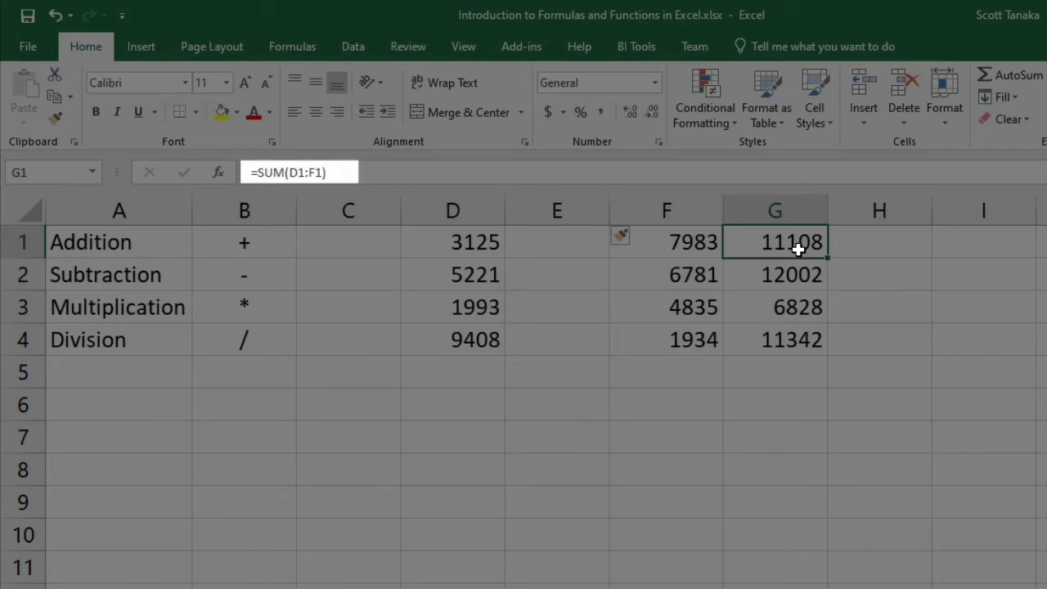
{"action": "left_click", "coordinate": [449, 174]}
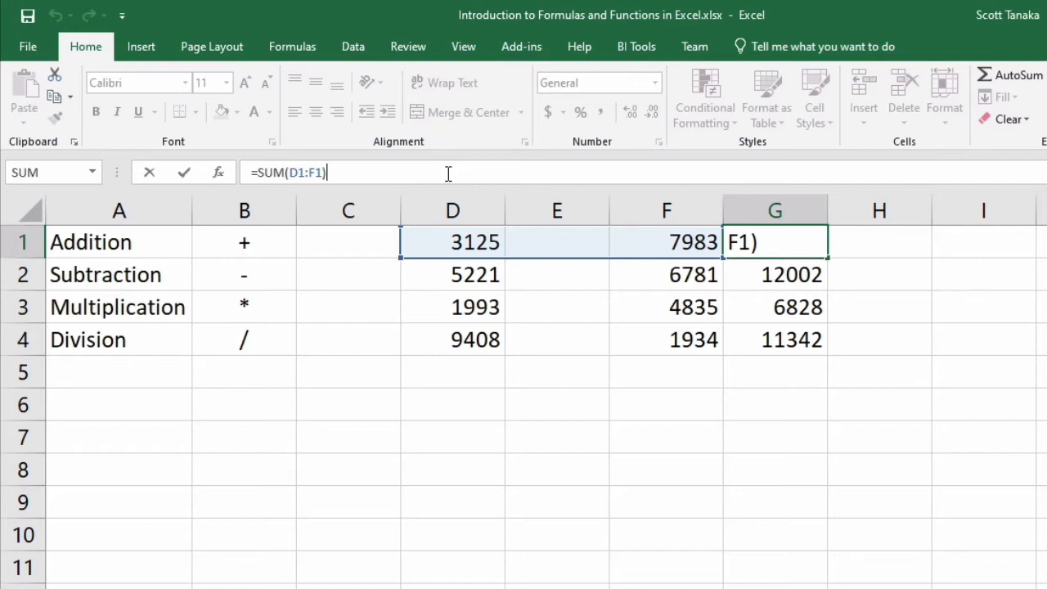
{"action": "key", "text": "ctrl+Return"}
Step: Enter the values 7795, 2464, 2413 and 4858 in cells E1 to E4 of the inserted column
{"action": "left_click", "coordinate": [548, 246]}
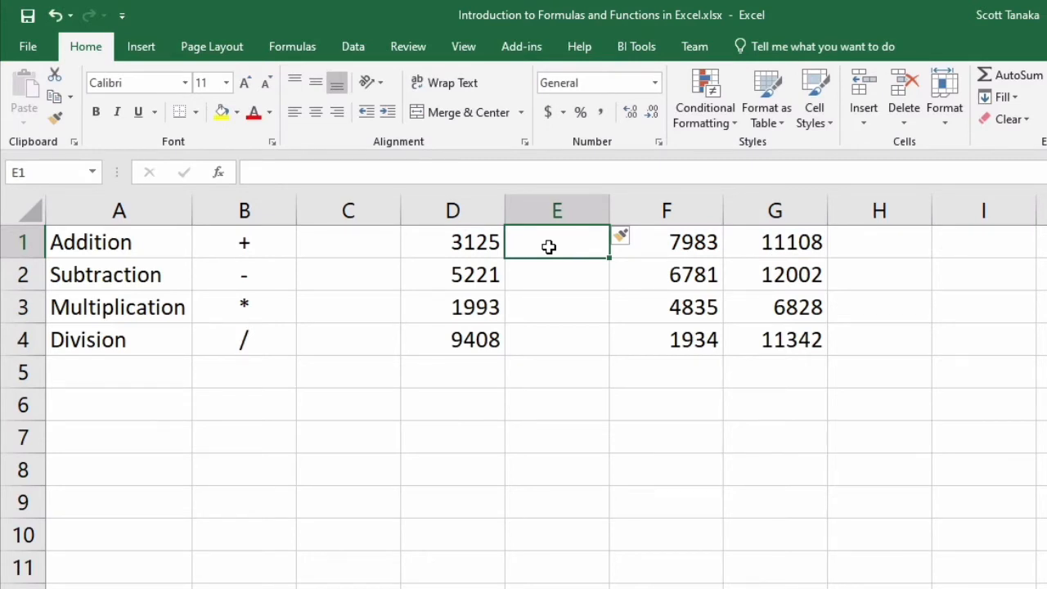
{"action": "type", "text": "7795"}
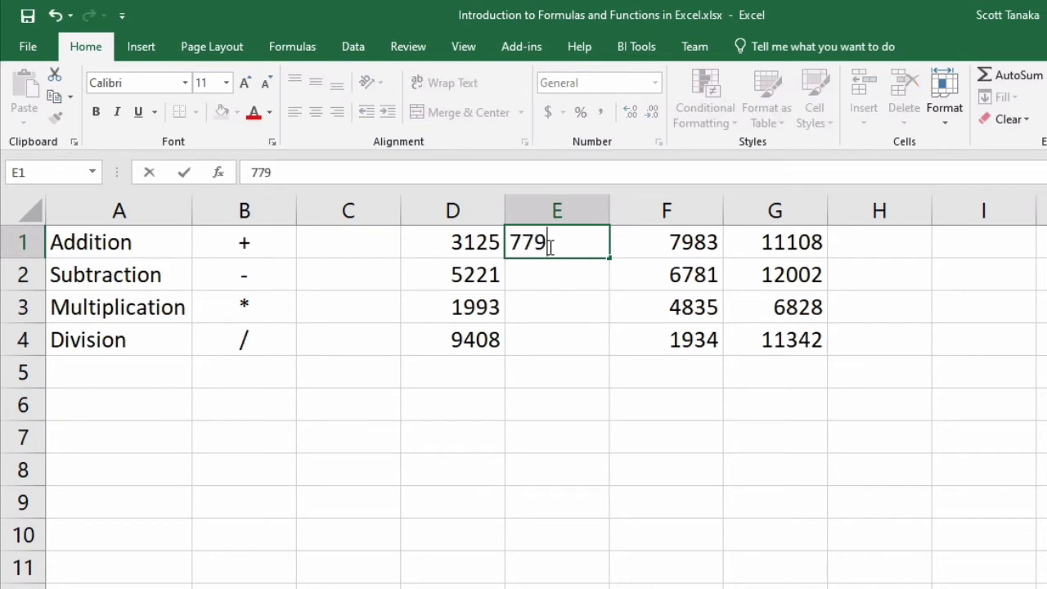
{"action": "key", "text": "Return"}
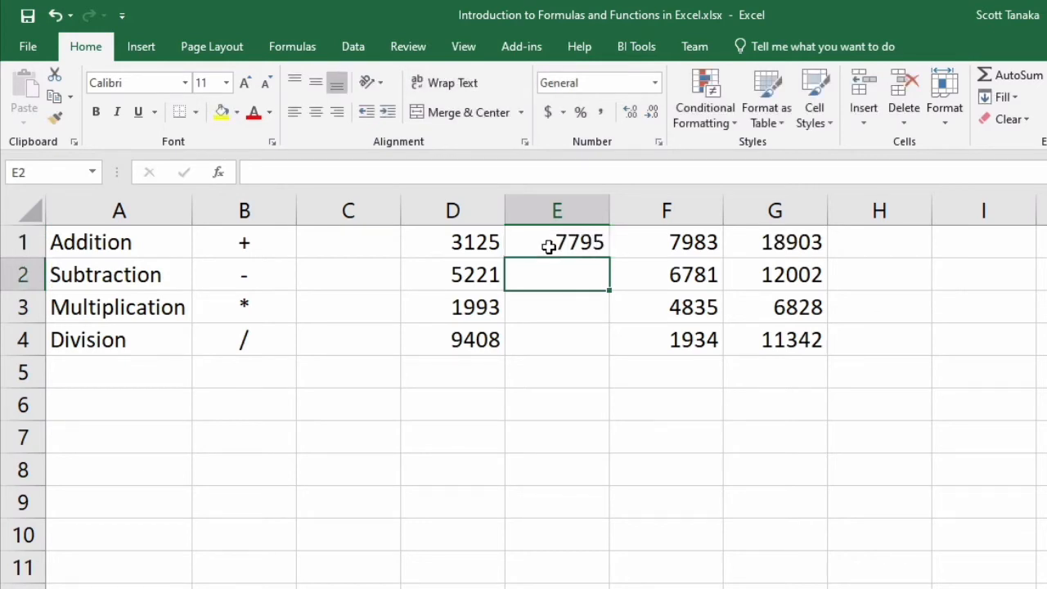
{"action": "type", "text": "2464"}
{"action": "key", "text": "Return"}
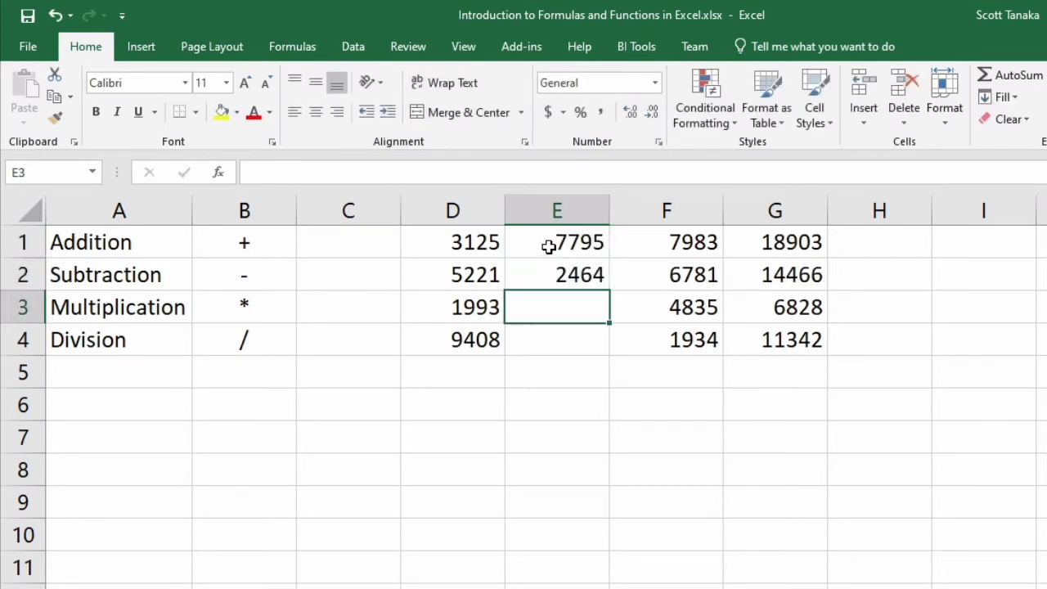
{"action": "type", "text": "2413"}
{"action": "key", "text": "Return"}
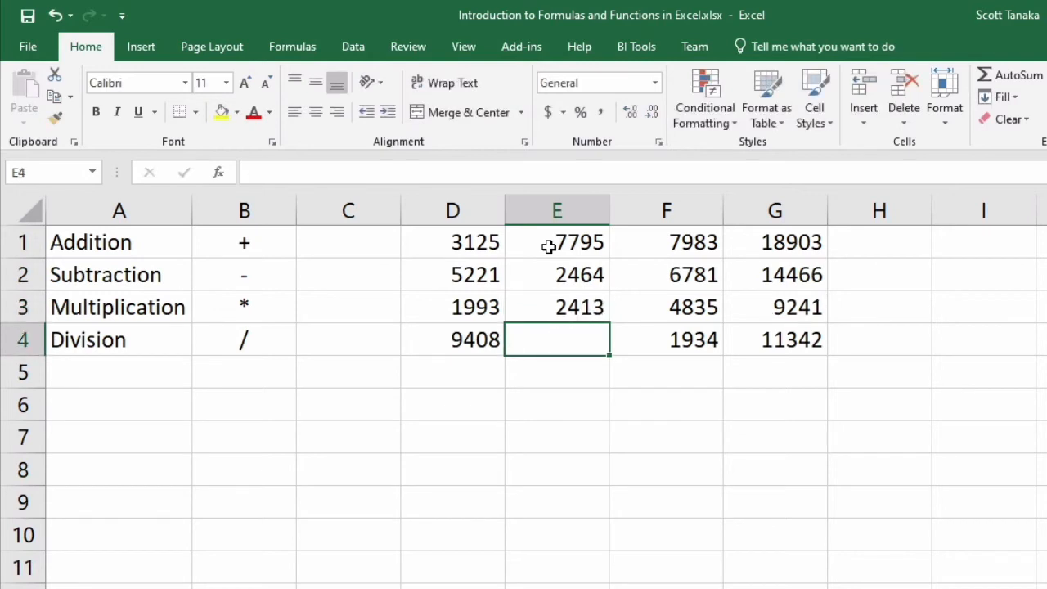
{"action": "type", "text": "4858"}
{"action": "key", "text": "Return"}
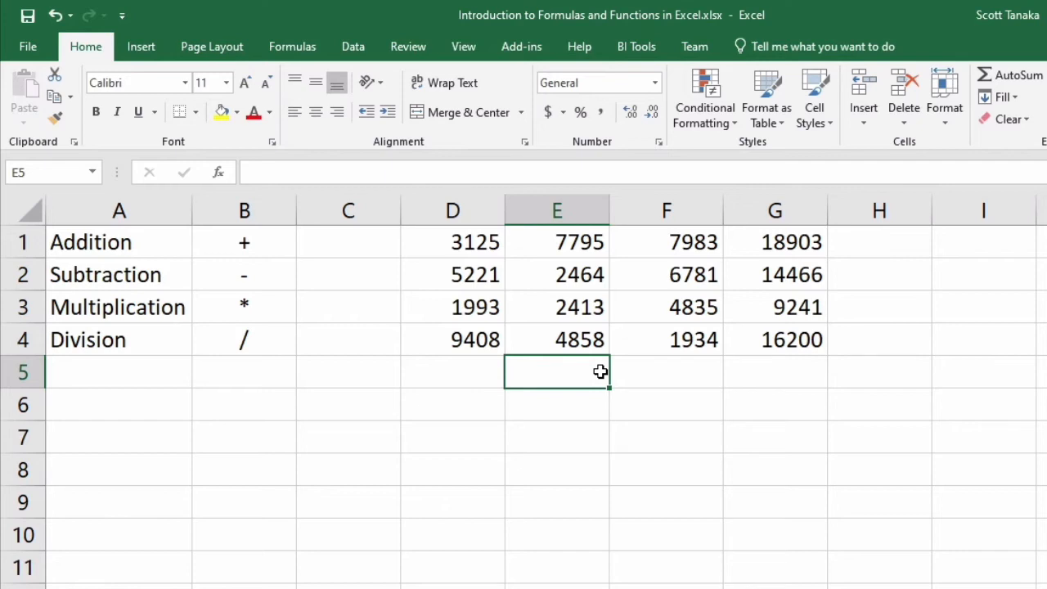
Step: Delete column D from the sheet and select cell F1 to check its SUM formula
{"action": "left_click", "coordinate": [473, 210]}
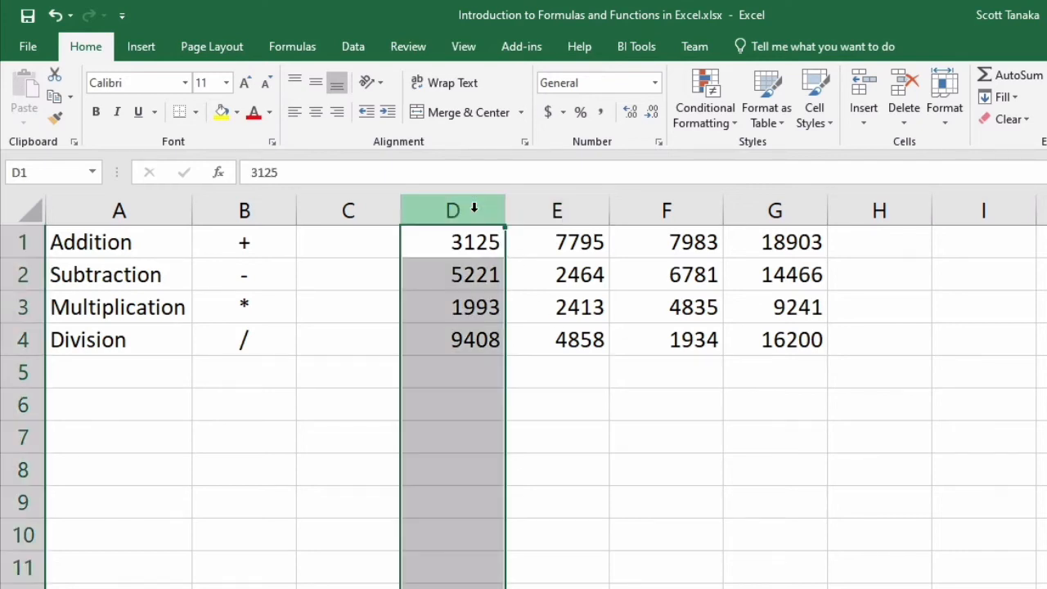
{"action": "left_click", "coordinate": [904, 84]}
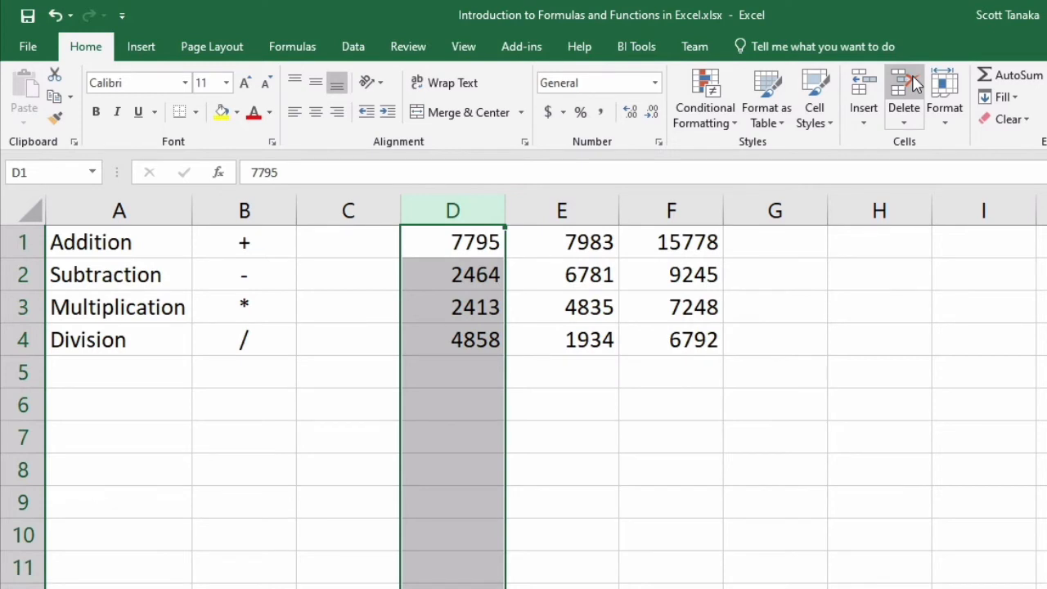
{"action": "left_click", "coordinate": [671, 242]}
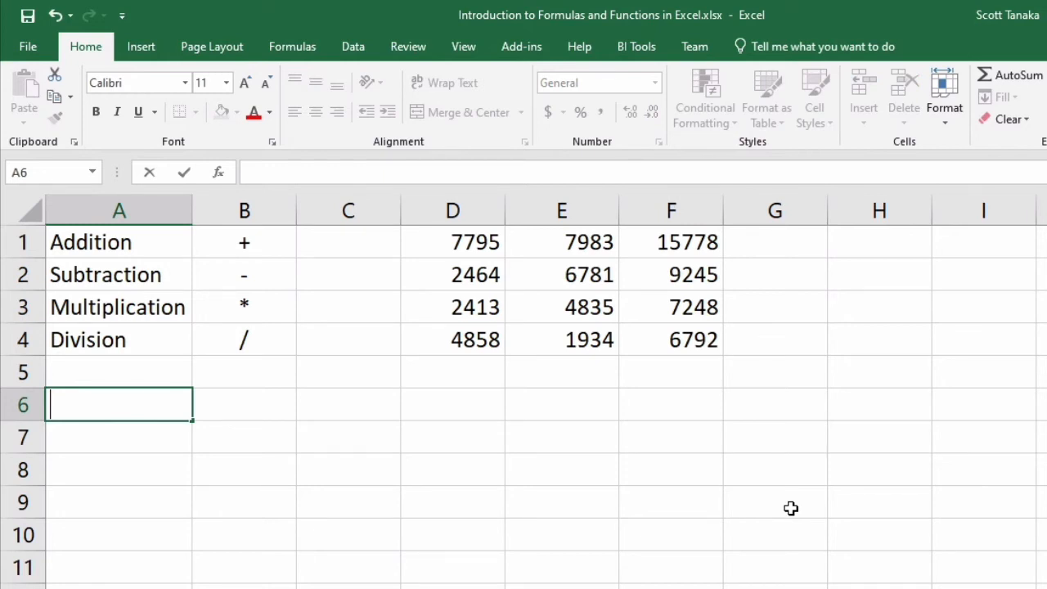
Step: Enter the reference examples: relative with B6 in row 6, and absolute with $B$7 in row 7, using columns A and B
{"action": "type", "text": "relative"}
{"action": "key", "text": "Tab"}
{"action": "type", "text": "B6"}
{"action": "key", "text": "Return"}
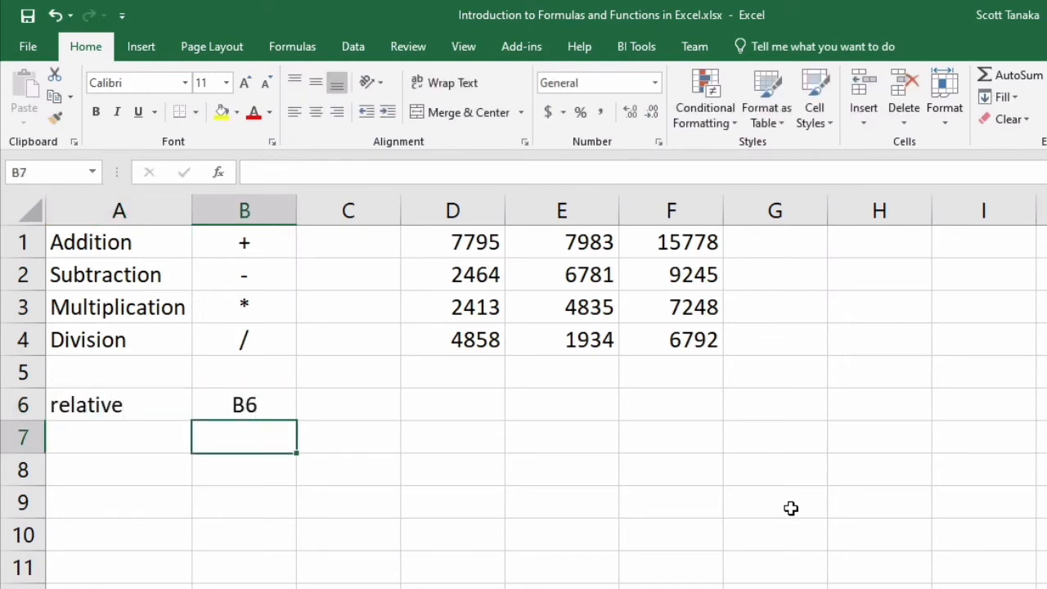
{"action": "key", "text": "Left"}
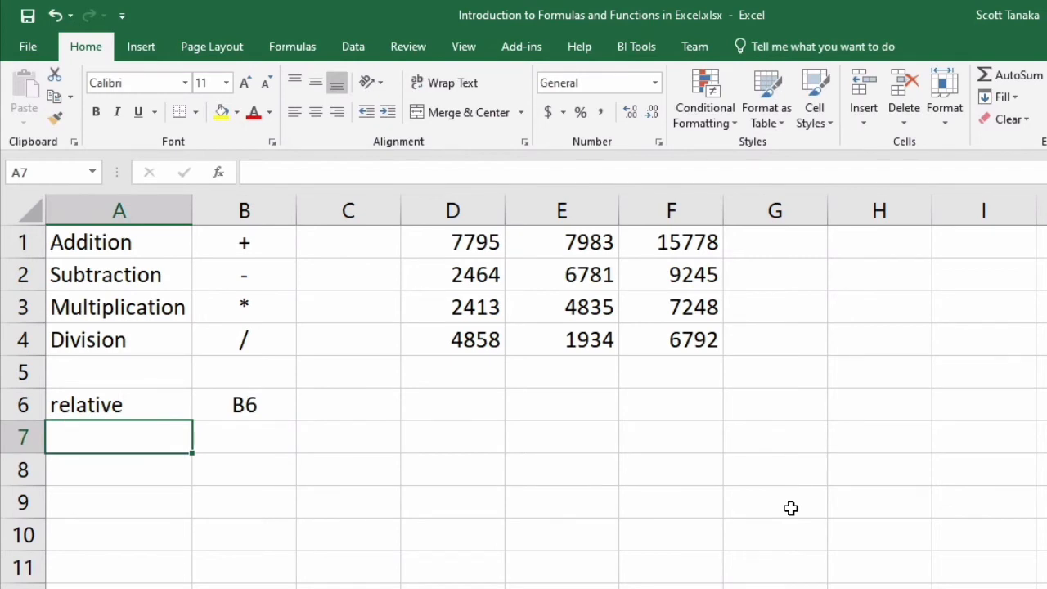
{"action": "type", "text": "absolute"}
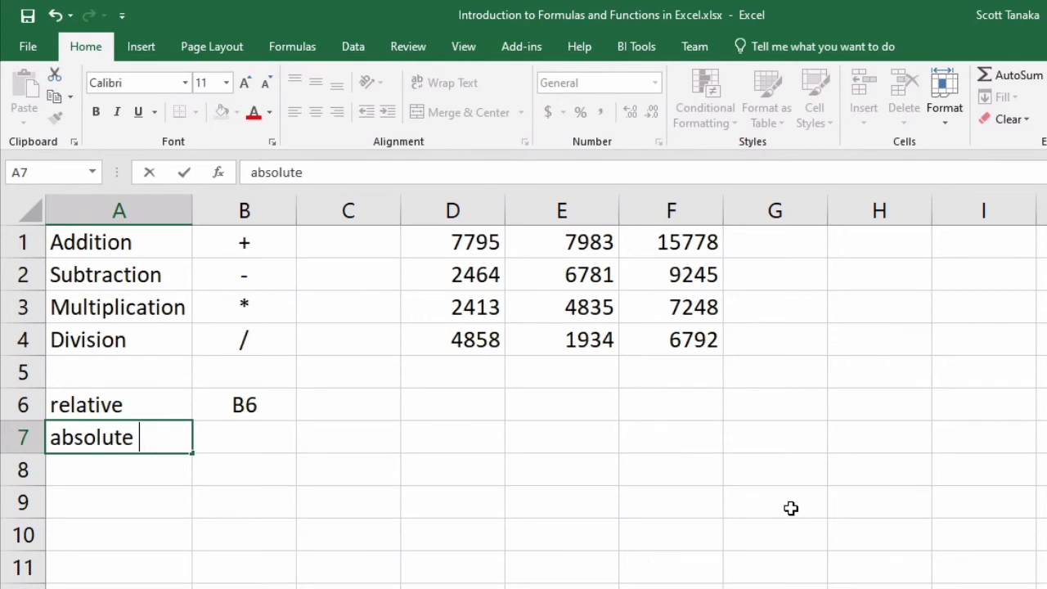
{"action": "key", "text": "Tab"}
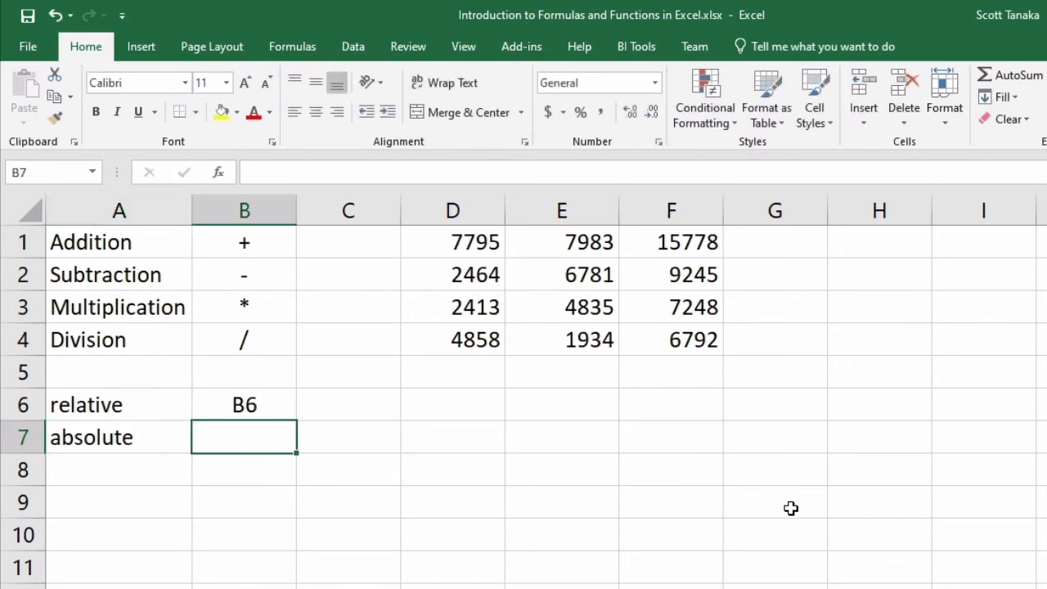
{"action": "type", "text": "$B$7"}
{"action": "key", "text": "Return"}
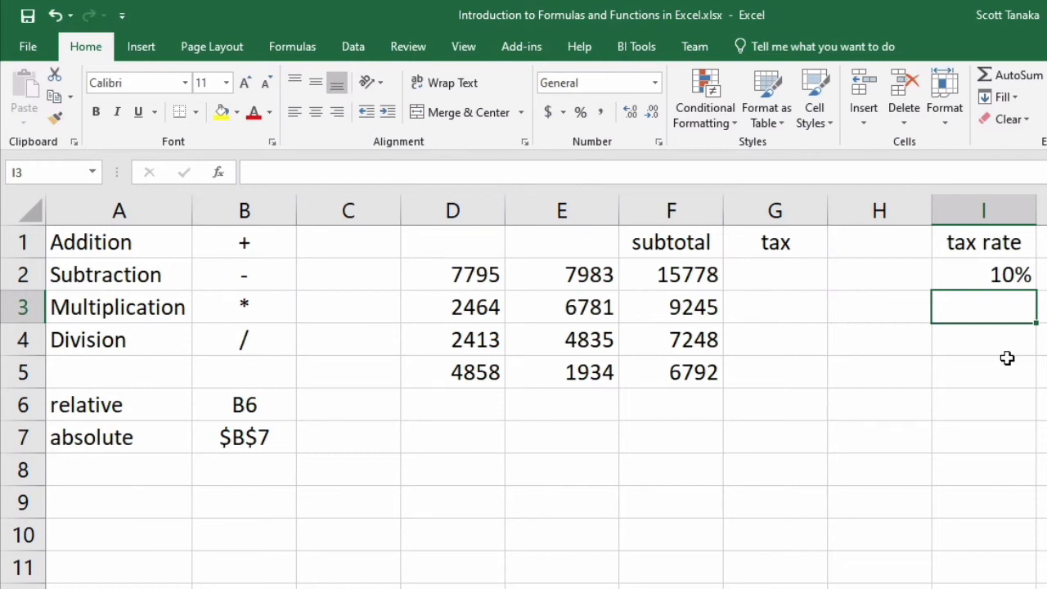
Step: Enter the tax formula =F2*$I$2 in cell G2, using an absolute reference to the tax rate
{"action": "left_click", "coordinate": [1005, 271]}
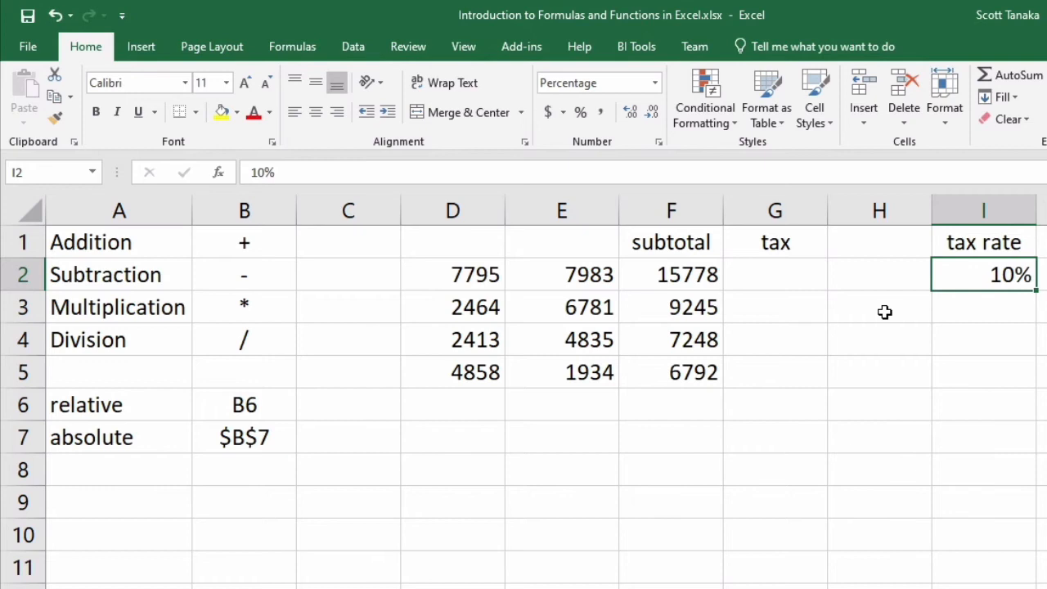
{"action": "left_click", "coordinate": [801, 276]}
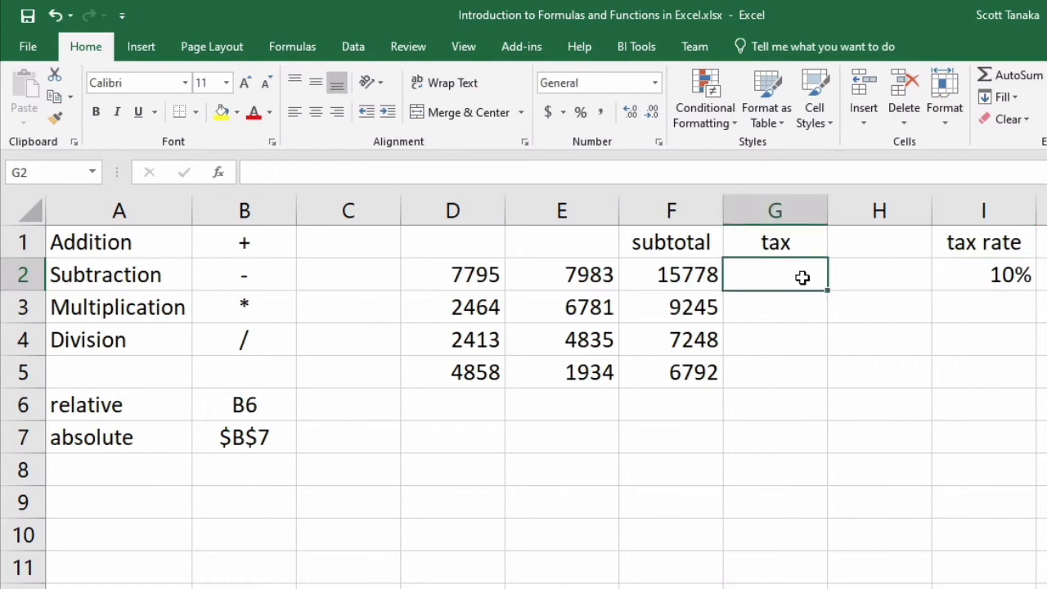
{"action": "type", "text": "="}
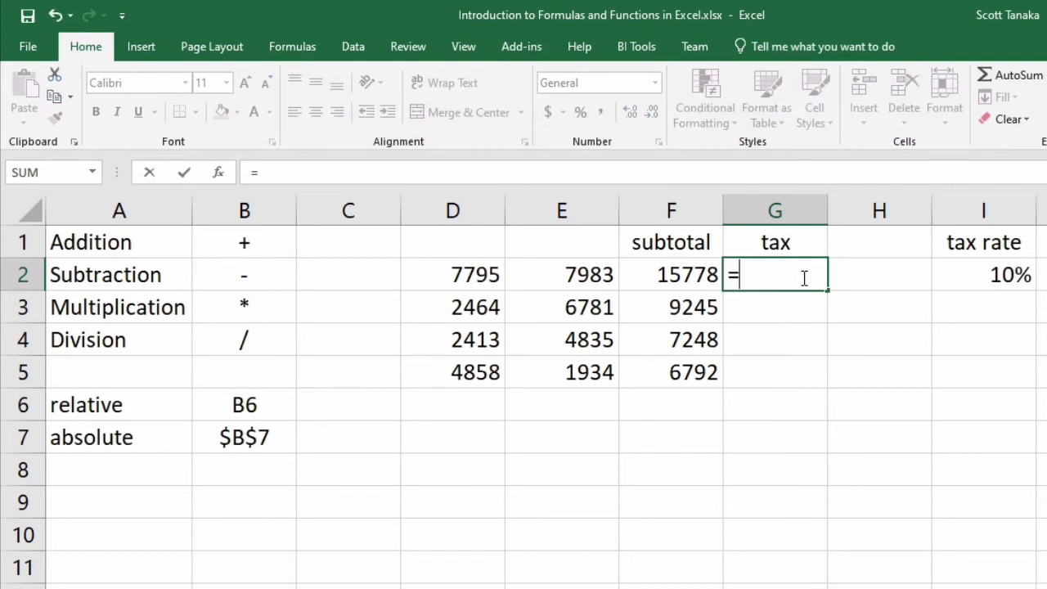
{"action": "left_click", "coordinate": [667, 275]}
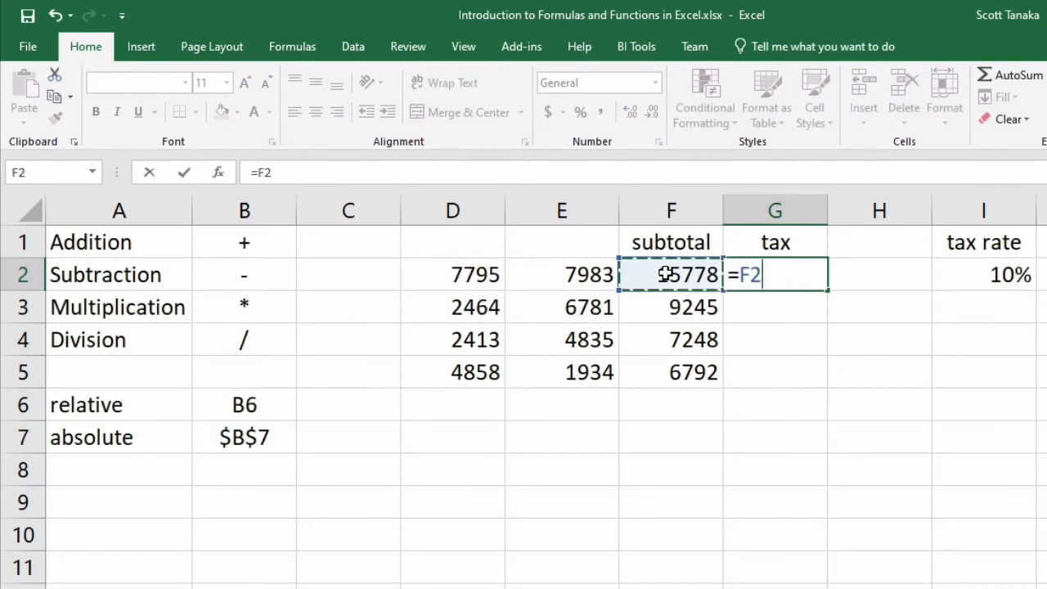
{"action": "type", "text": "*"}
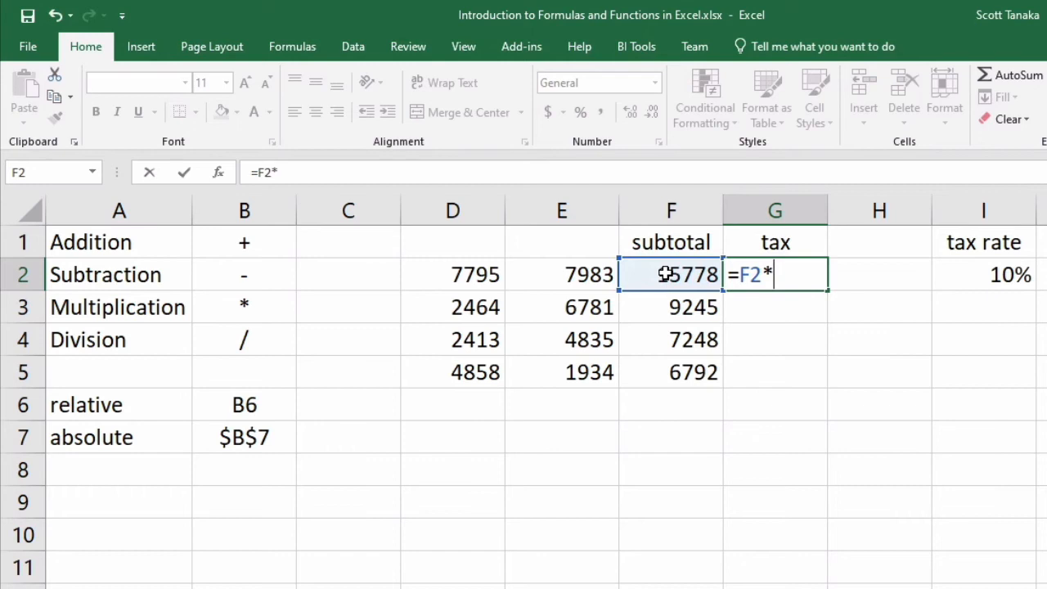
{"action": "type", "text": "$I$2"}
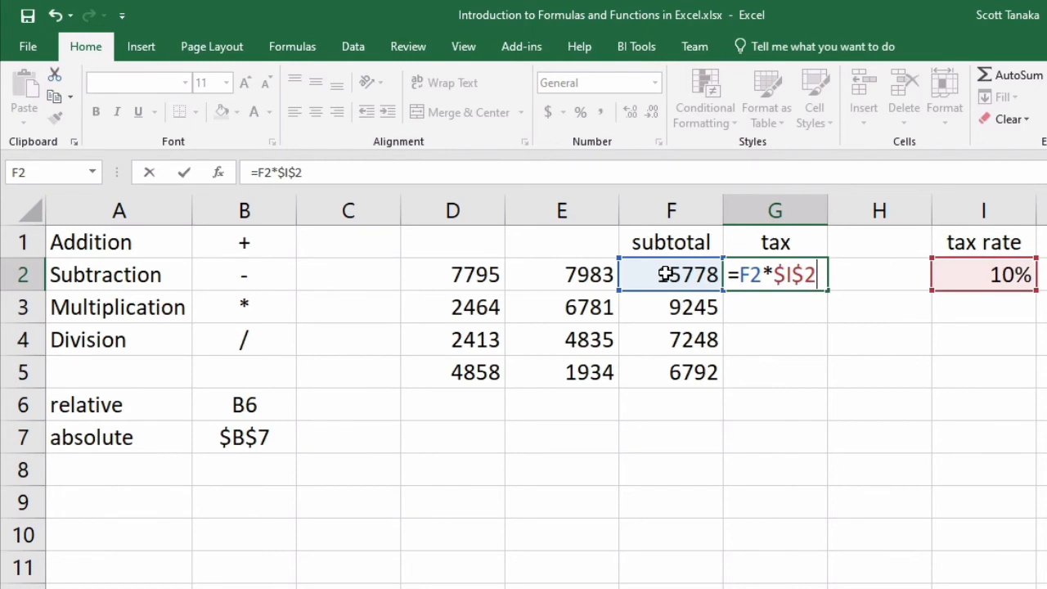
{"action": "key", "text": "Return"}
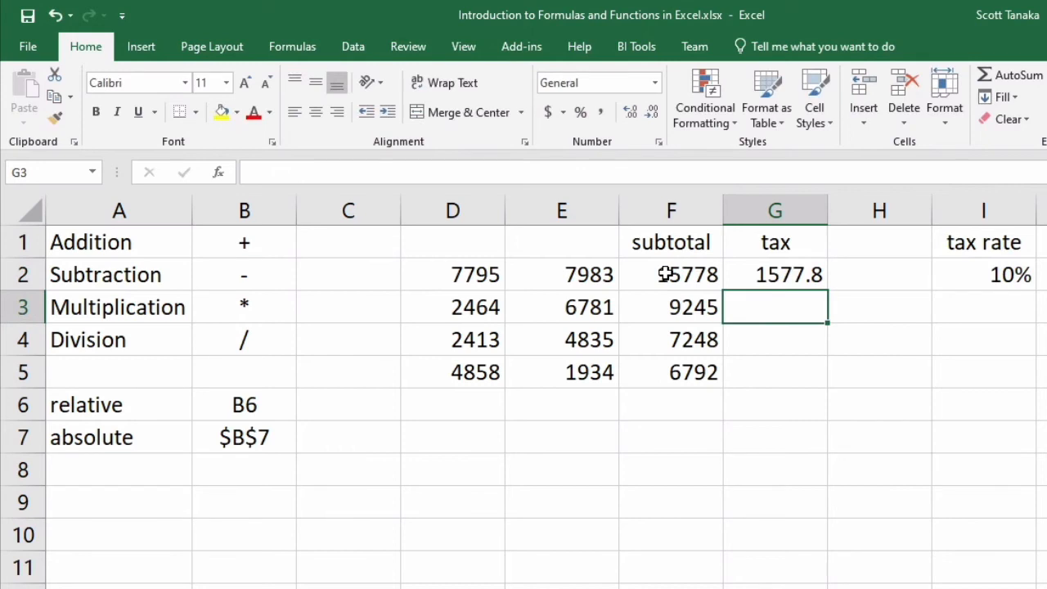
Step: Add the heading "tax error" in cell H1 and set the font colour of H1:H5 to red
{"action": "double_click", "coordinate": [876, 246]}
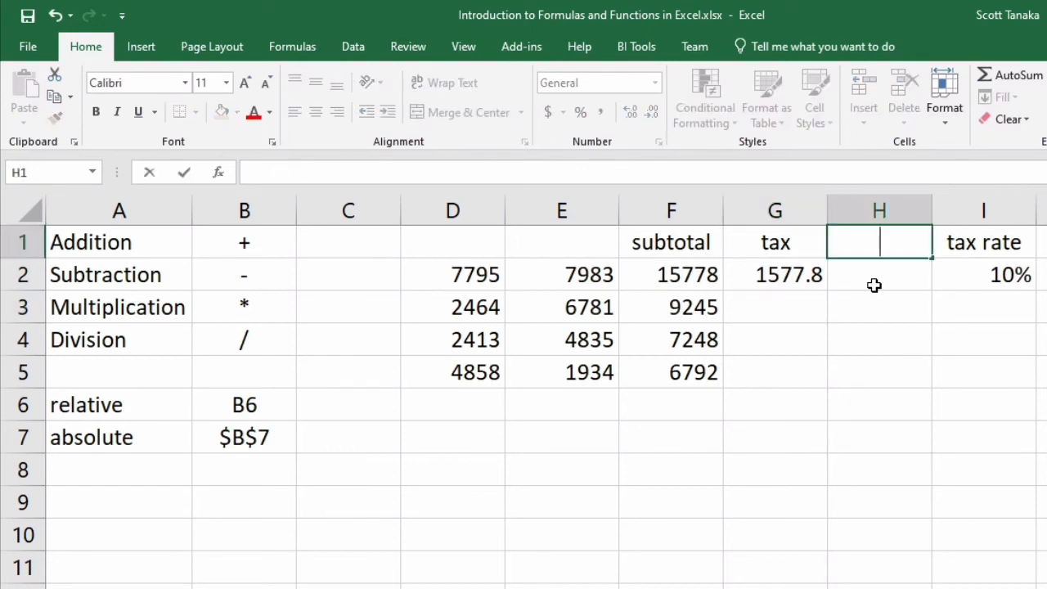
{"action": "type", "text": "tax error"}
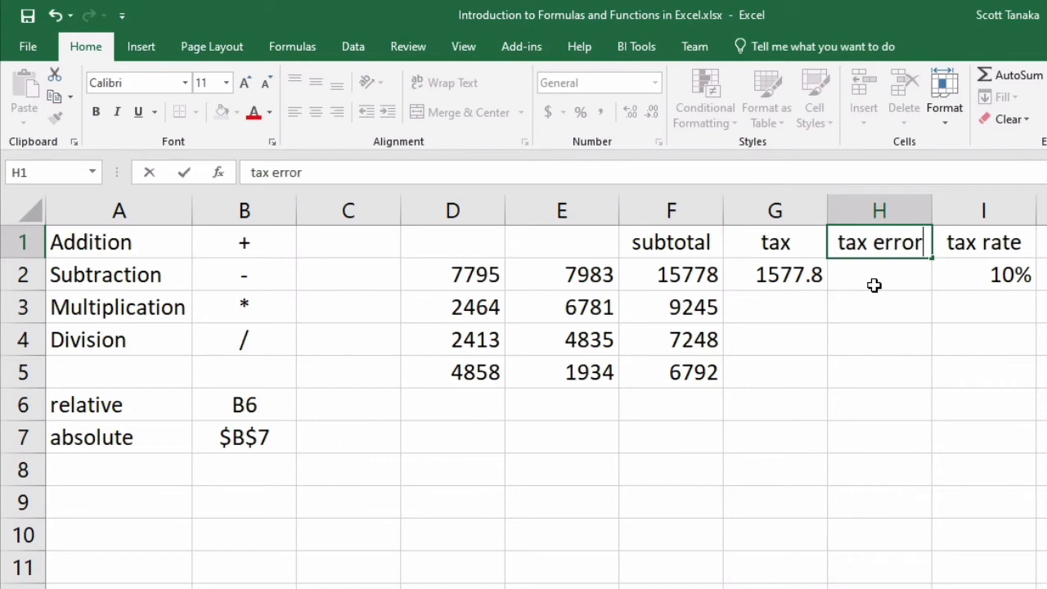
{"action": "left_click", "coordinate": [874, 284]}
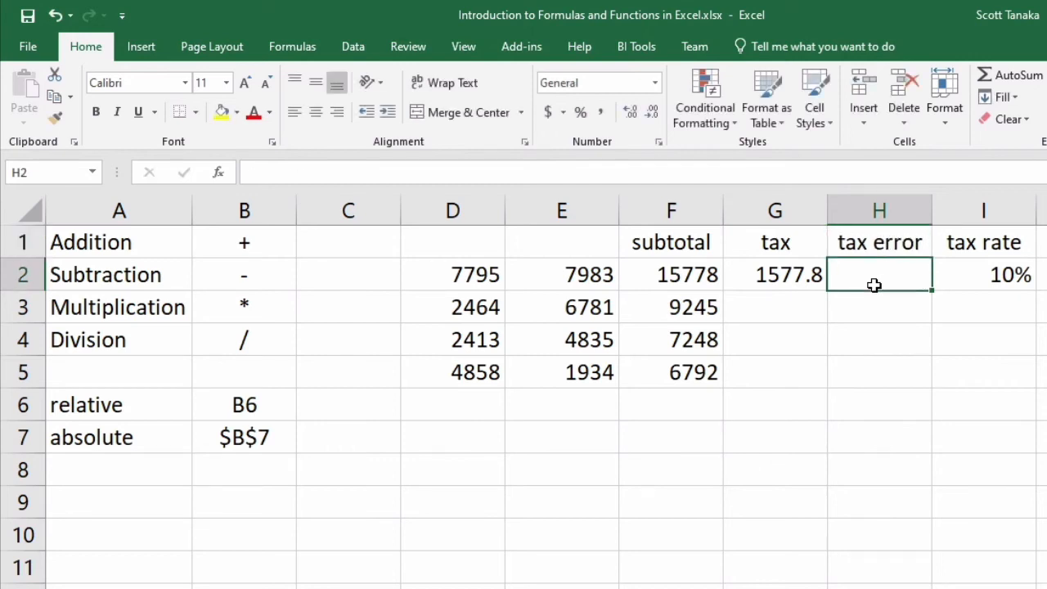
{"action": "left_click_drag", "start_coordinate": [875, 247], "coordinate": [872, 370]}
{"action": "left_click", "coordinate": [256, 115]}
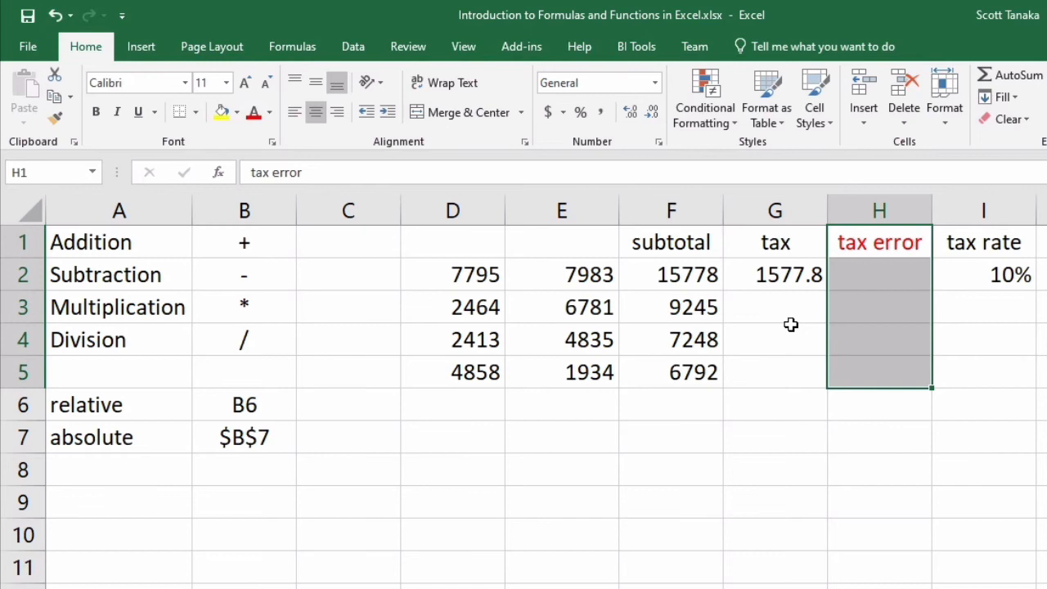
{"action": "key", "text": "Down"}
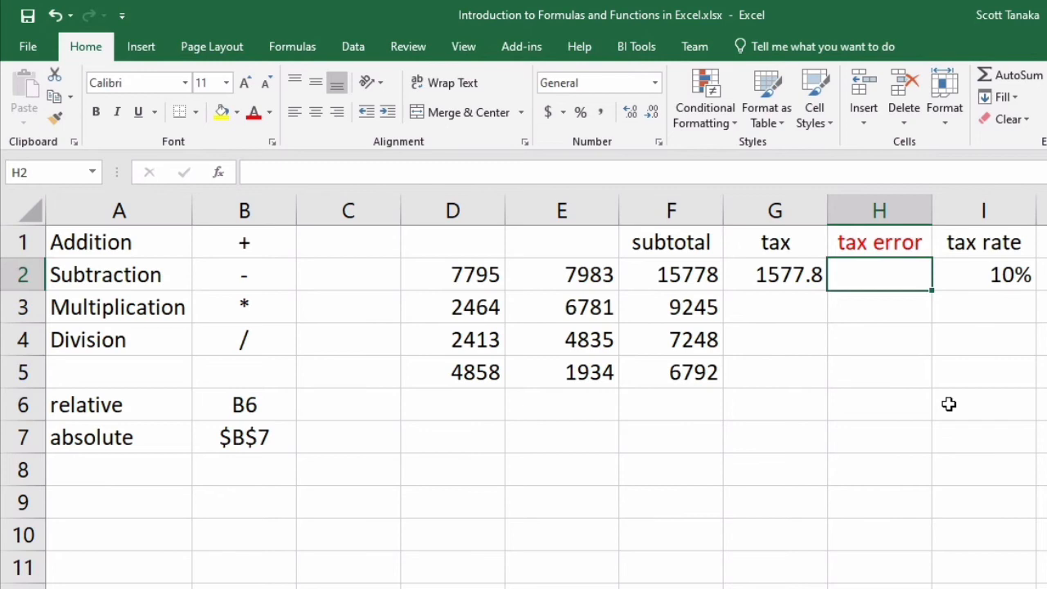
Step: Enter the formula =F2*I2 in the tax error cell H2, using a relative reference to the tax rate
{"action": "type", "text": "="}
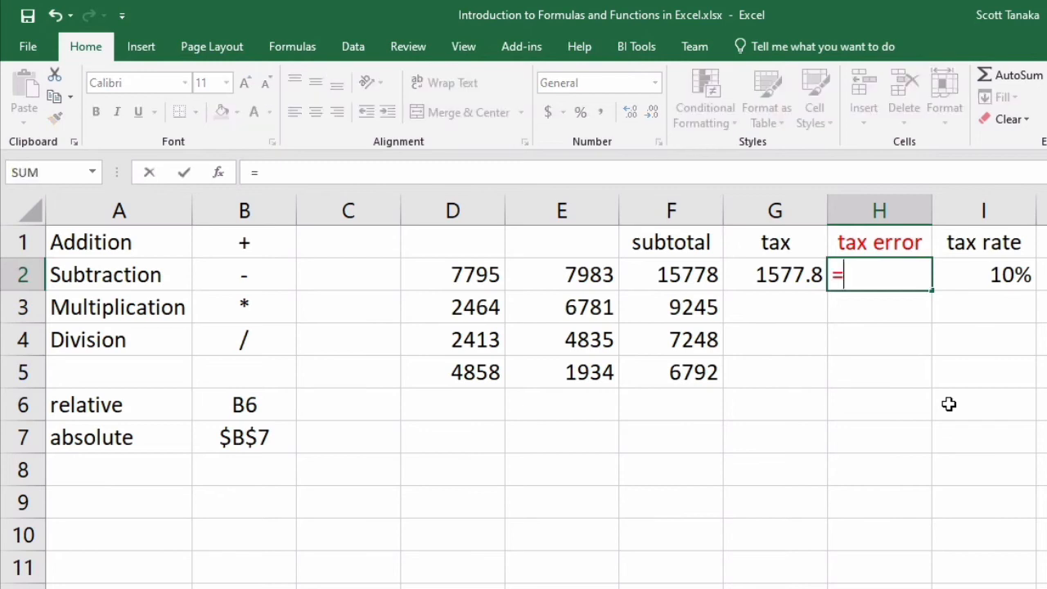
{"action": "type", "text": "F2"}
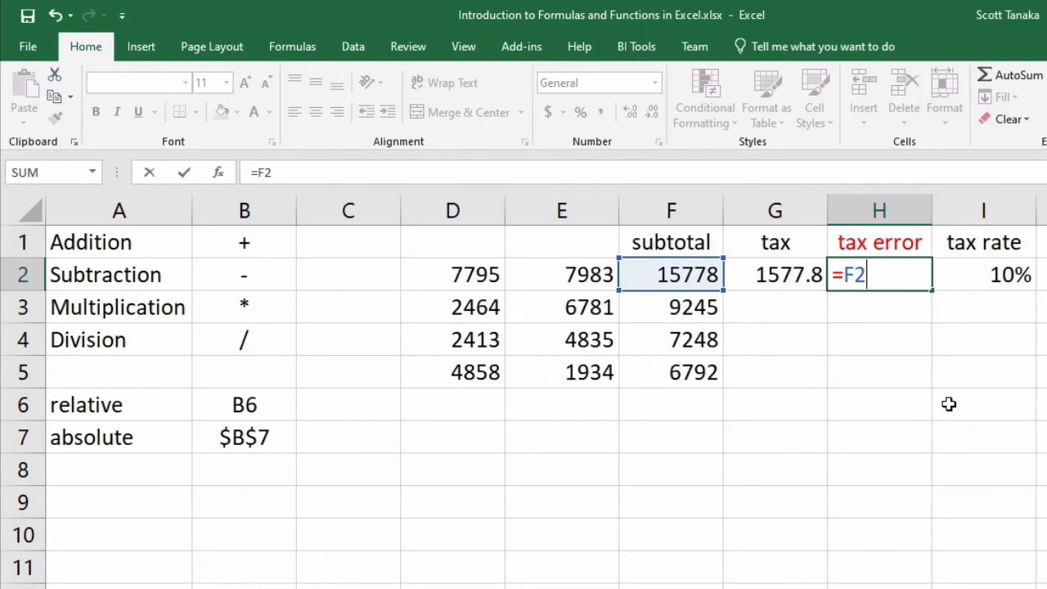
{"action": "type", "text": "*"}
{"action": "type", "text": "I2"}
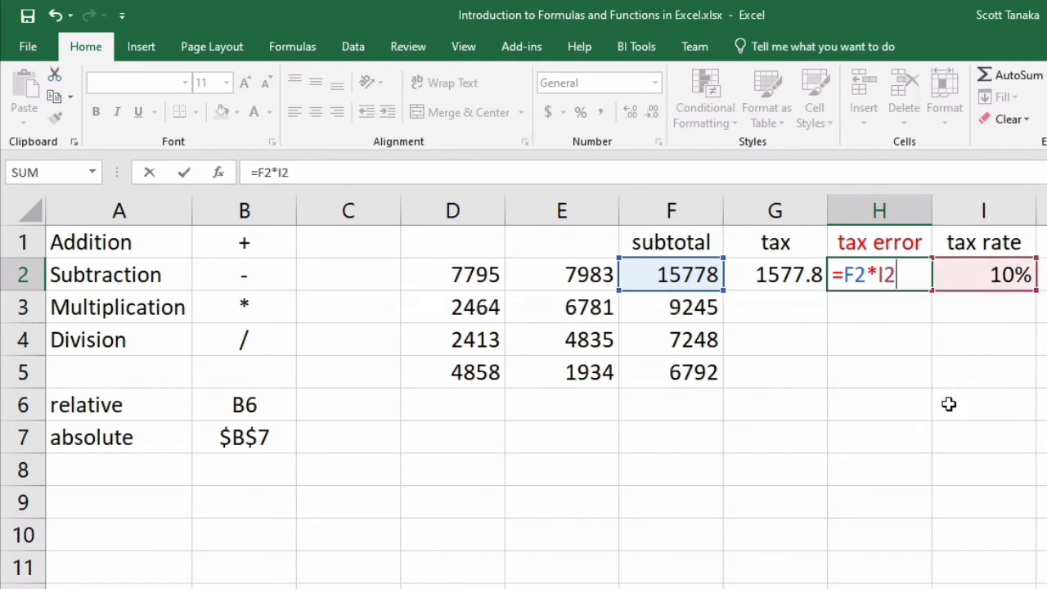
{"action": "key", "text": "Return"}
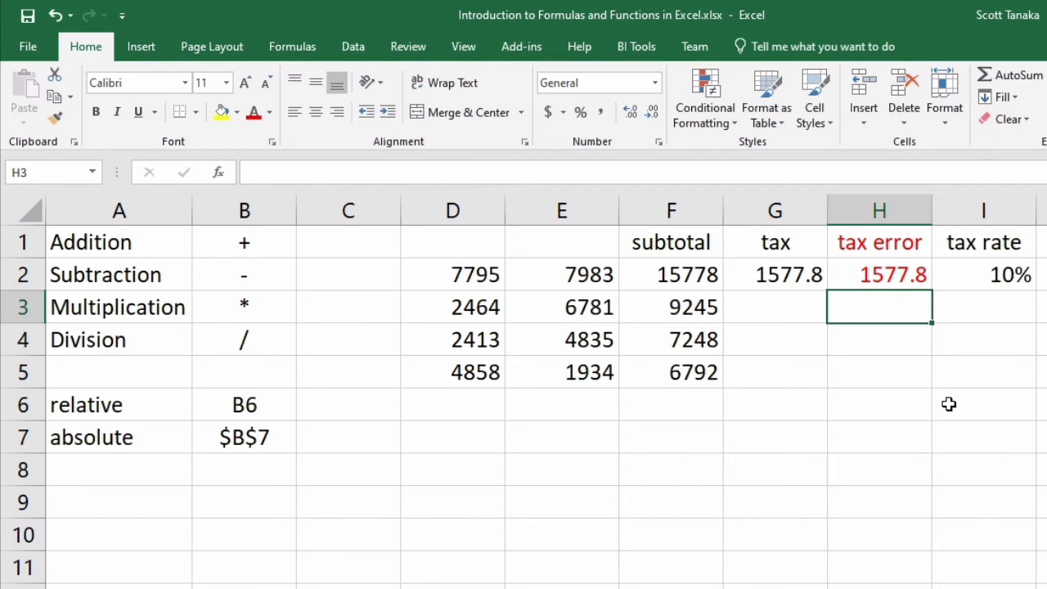
Step: Fill the tax formula in G2 down through G5
{"action": "left_click", "coordinate": [810, 263]}
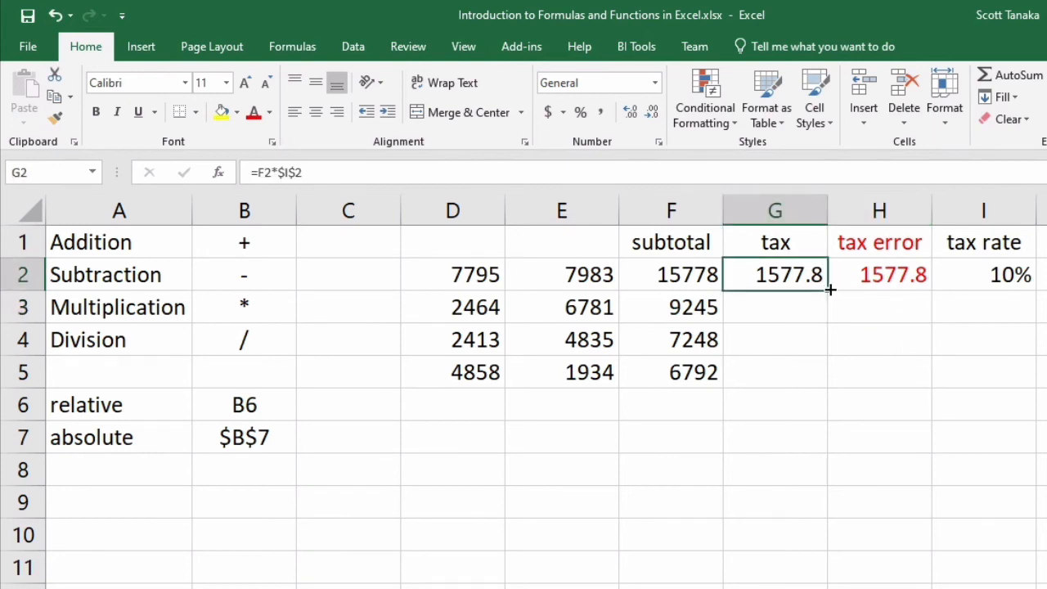
{"action": "left_click_drag", "start_coordinate": [829, 289], "coordinate": [825, 378]}
{"action": "left_click", "coordinate": [955, 362]}
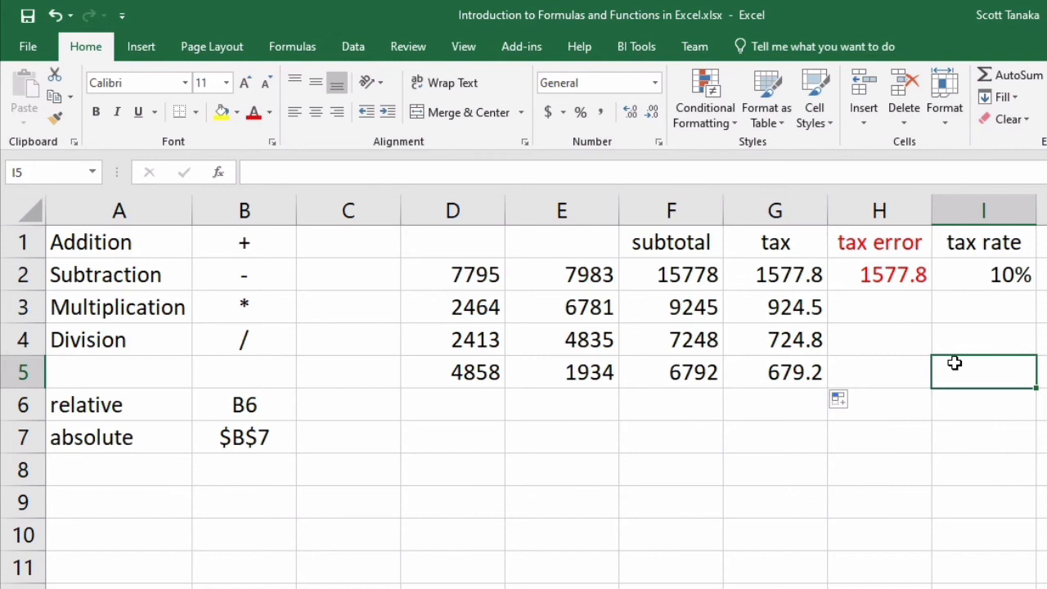
Step: Fill the relative-reference formula in H2 down through H5
{"action": "left_click", "coordinate": [916, 272]}
{"action": "left_click_drag", "start_coordinate": [929, 288], "coordinate": [928, 392]}
{"action": "left_click", "coordinate": [973, 406]}
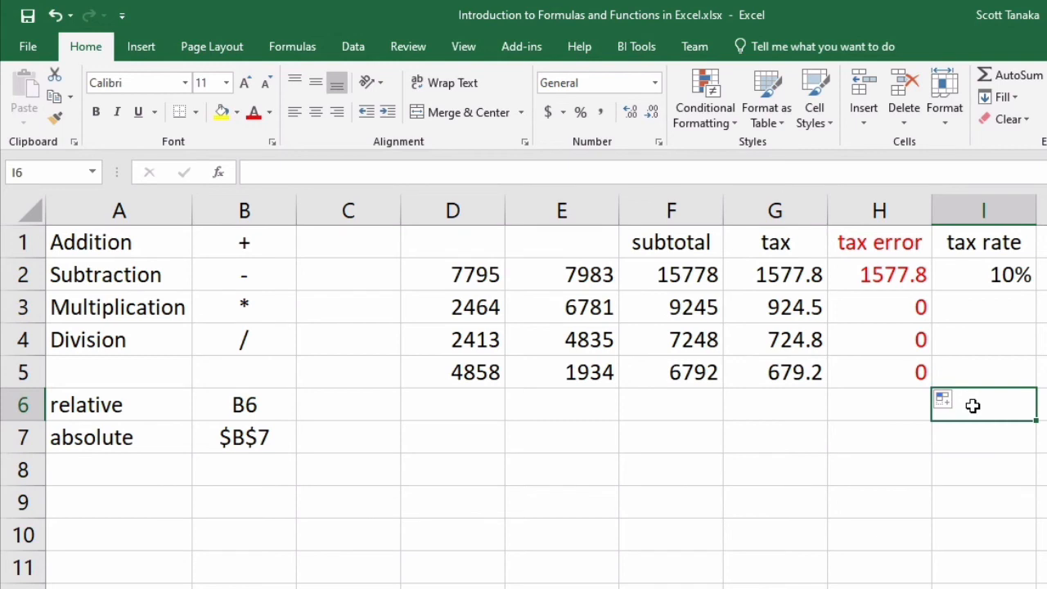
{"action": "left_click", "coordinate": [1003, 381]}
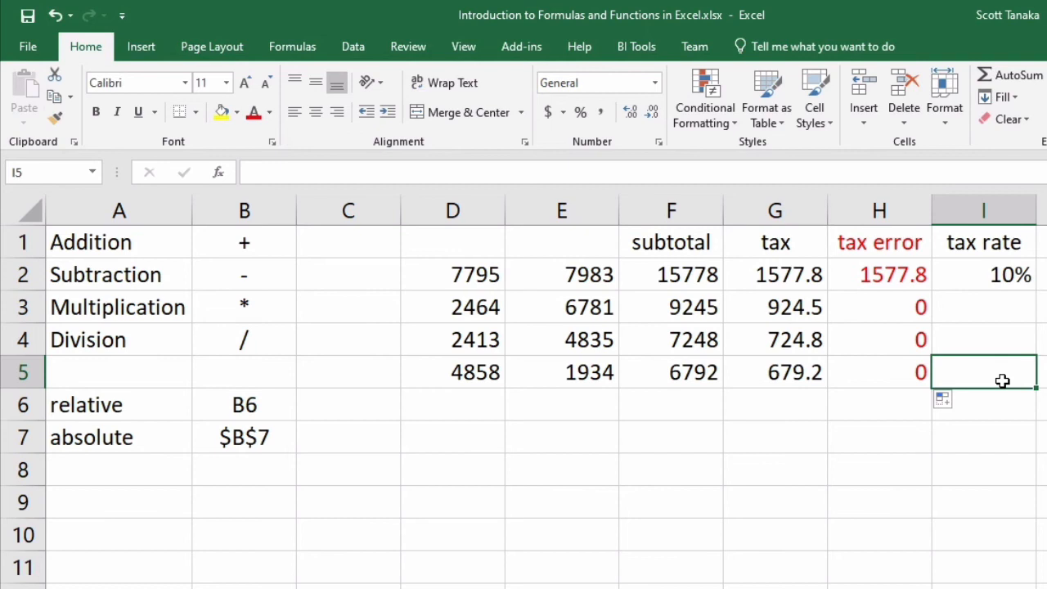
Step: Examine the formulas in G2 through G5 one by one to check which cells their relative and absolute references point to
{"action": "left_click", "coordinate": [809, 270]}
{"action": "left_click", "coordinate": [678, 165]}
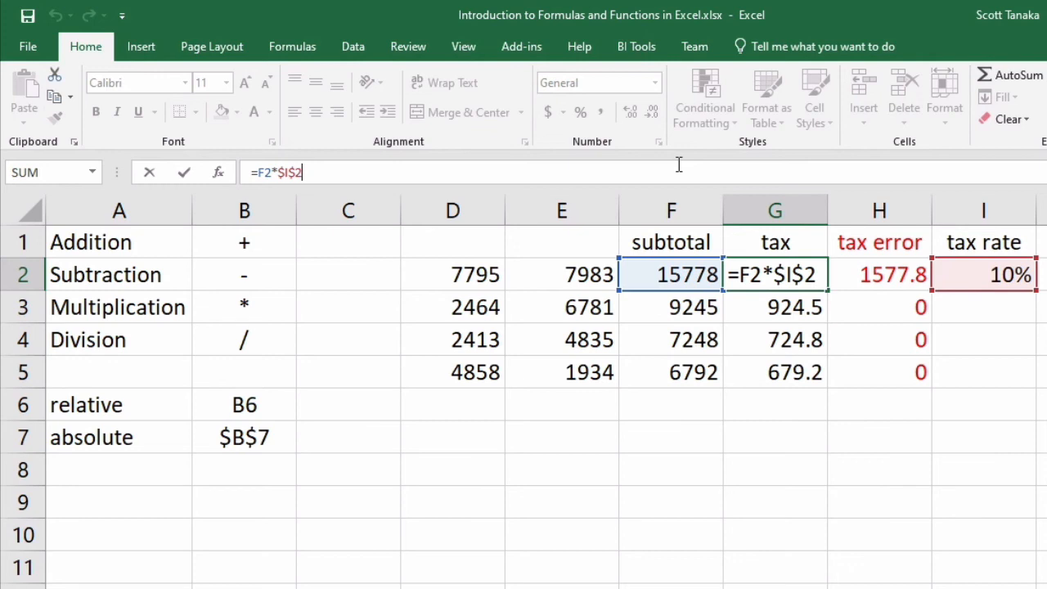
{"action": "key", "text": "ctrl+Return"}
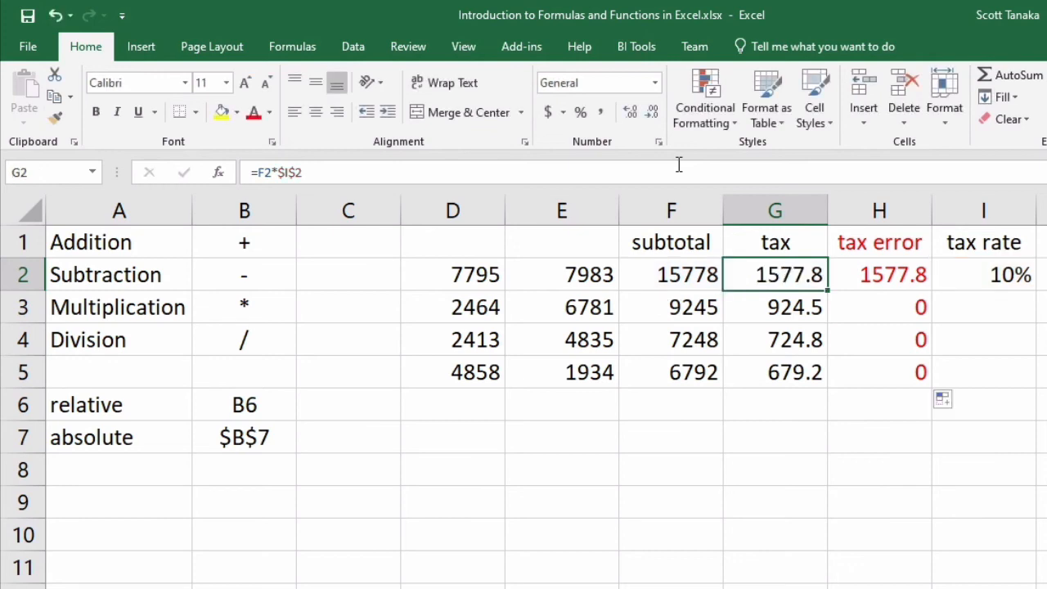
{"action": "left_click", "coordinate": [810, 307]}
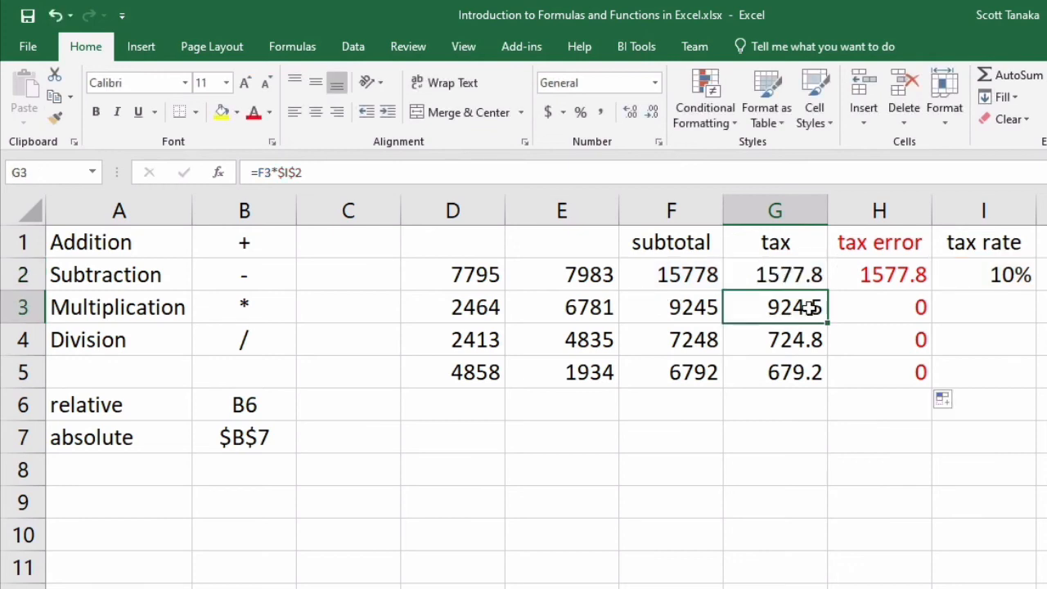
{"action": "left_click", "coordinate": [760, 173]}
{"action": "key", "text": "ctrl+Return"}
{"action": "left_click", "coordinate": [775, 333]}
{"action": "left_click", "coordinate": [730, 173]}
{"action": "key", "text": "ctrl+Return"}
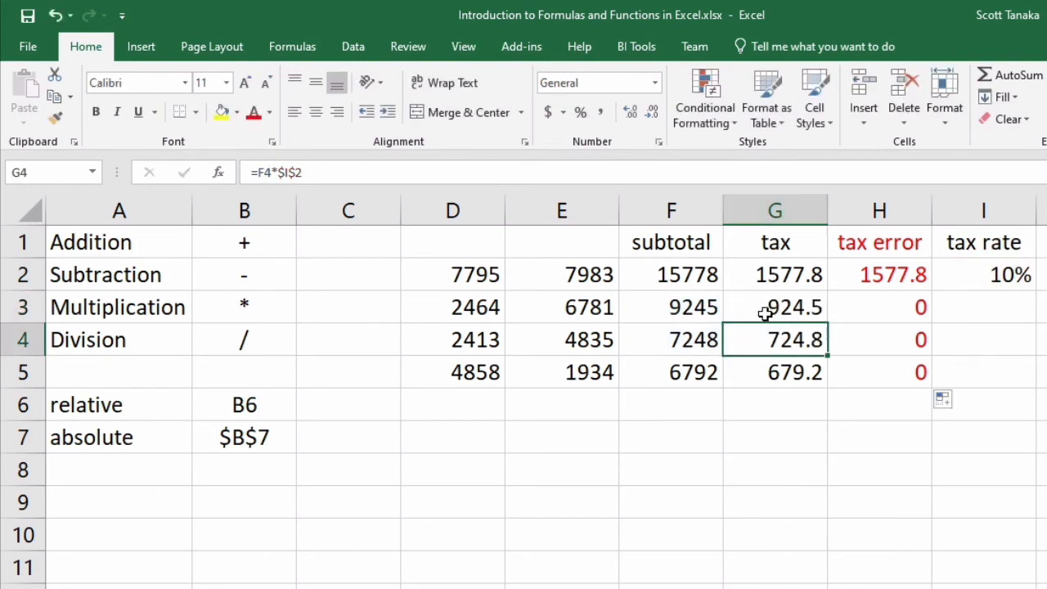
{"action": "left_click", "coordinate": [769, 368]}
{"action": "left_click", "coordinate": [713, 173]}
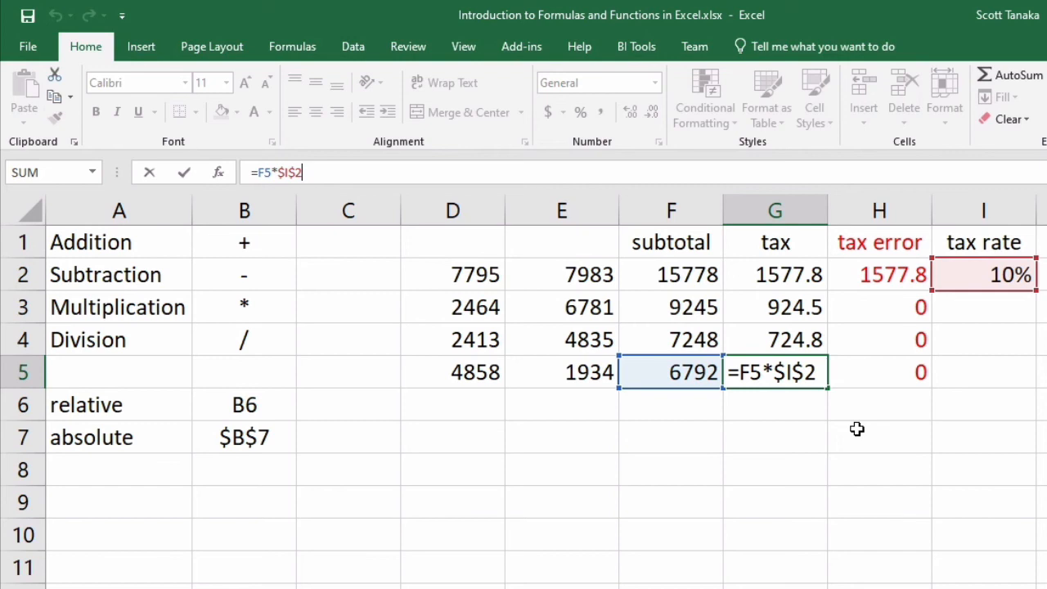
{"action": "key", "text": "ctrl+Return"}
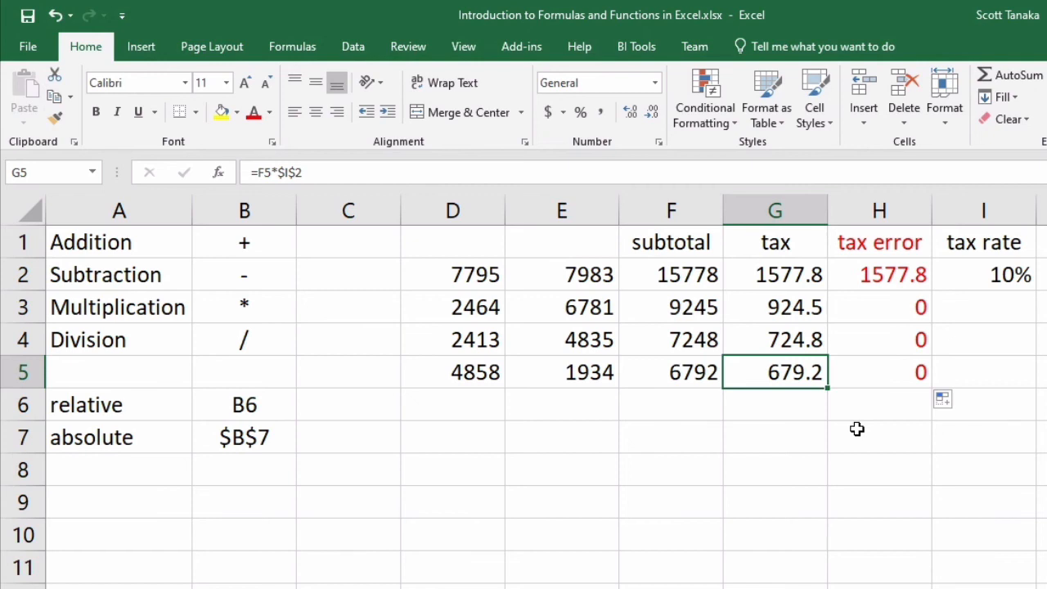
Step: Examine the tax error formulas in H3 through H5 to check which tax rate cell each one references
{"action": "left_click", "coordinate": [887, 301]}
{"action": "left_click", "coordinate": [622, 175]}
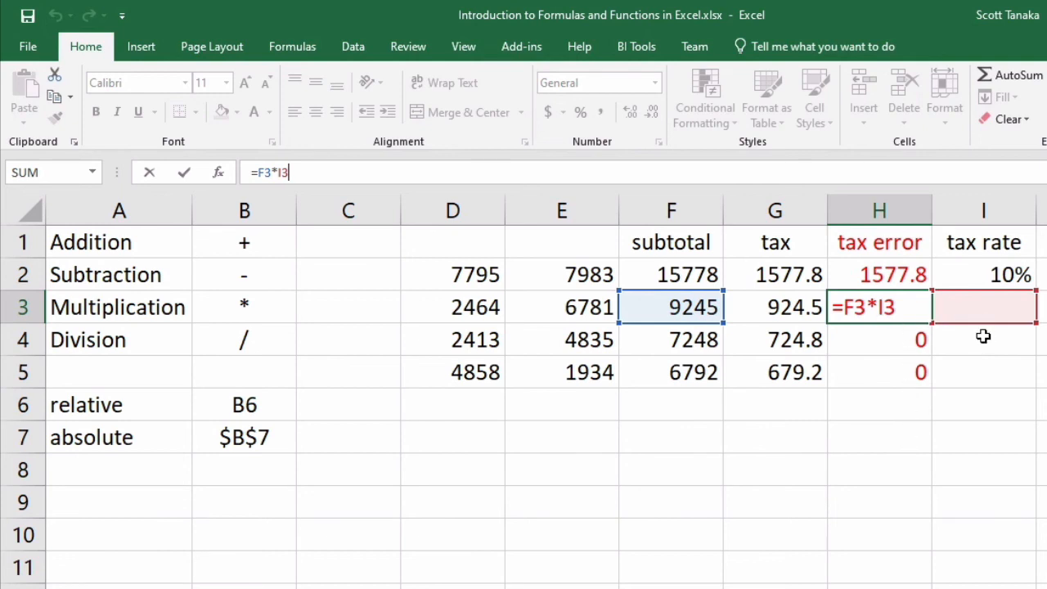
{"action": "key", "text": "Return"}
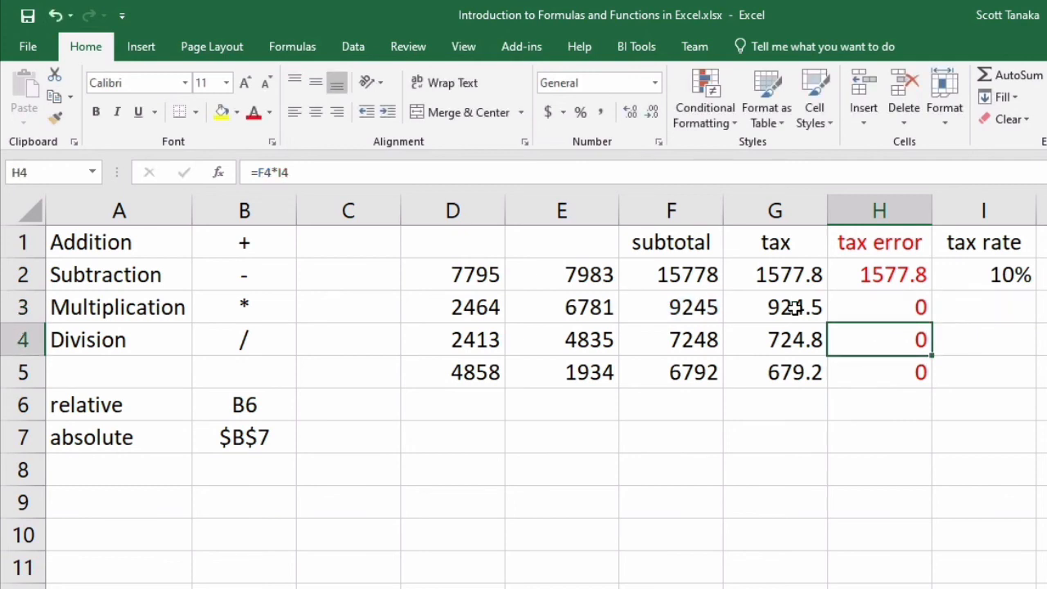
{"action": "key", "text": "F2"}
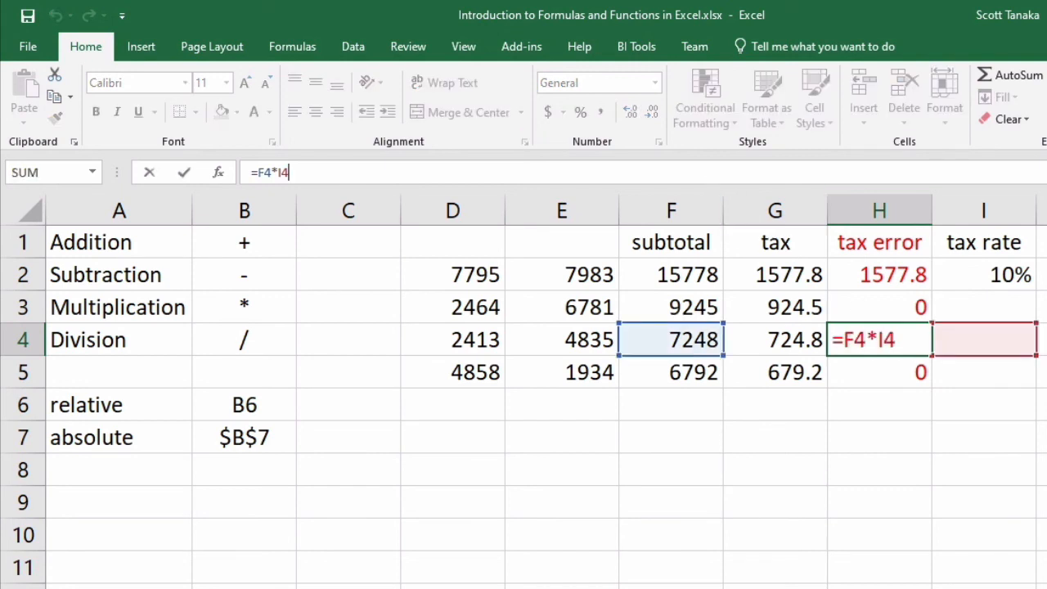
{"action": "key", "text": "Return"}
{"action": "key", "text": "F2"}
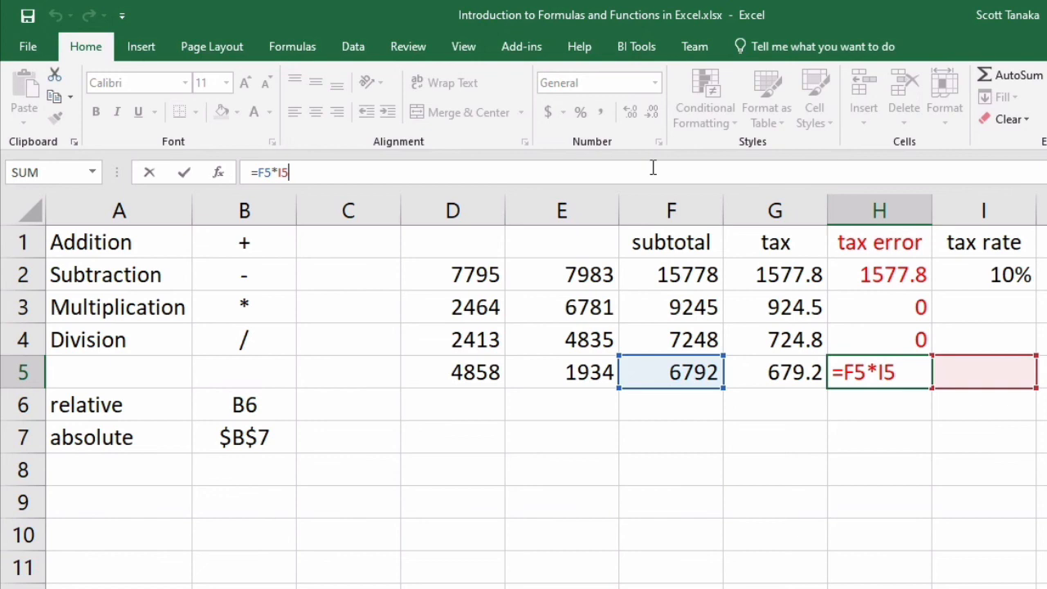
{"action": "key", "text": "ctrl+Return"}
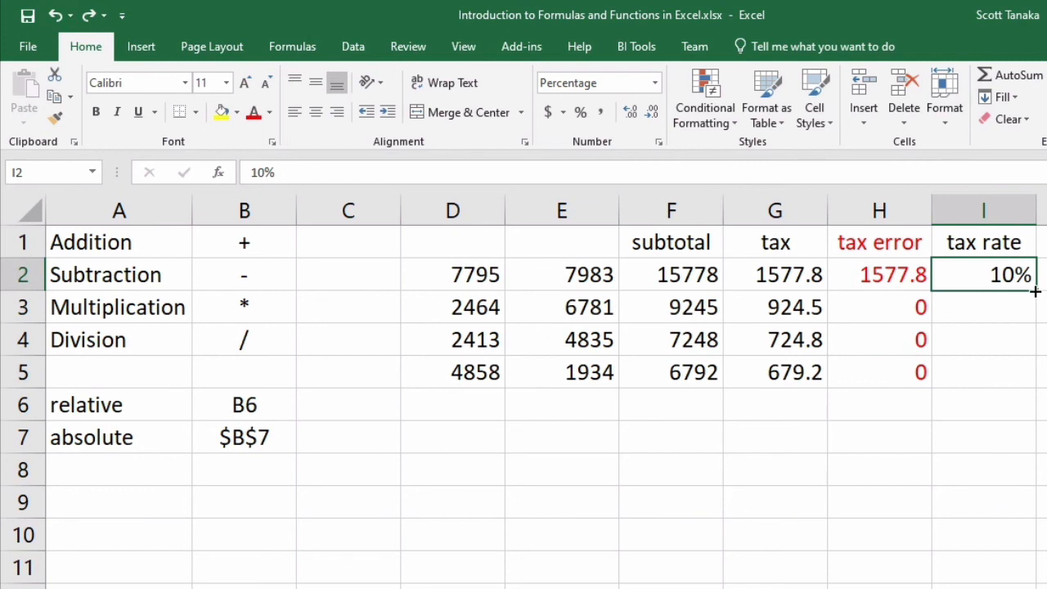
Step: Try filling the 10% tax rate from I2 down through I5
{"action": "left_click_drag", "start_coordinate": [1036, 291], "coordinate": [1035, 388]}
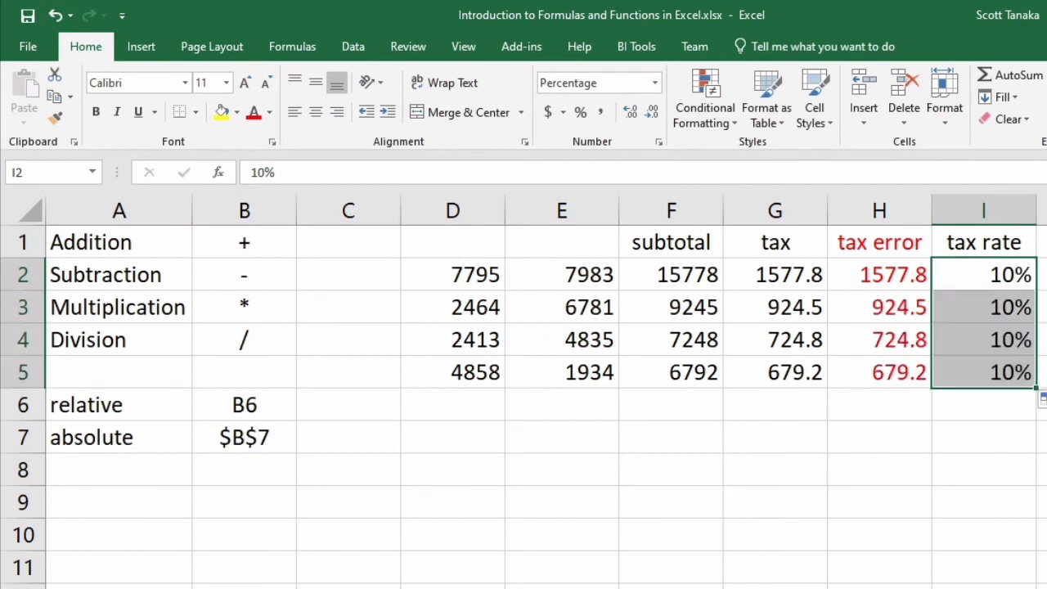
{"action": "left_click", "coordinate": [1043, 463]}
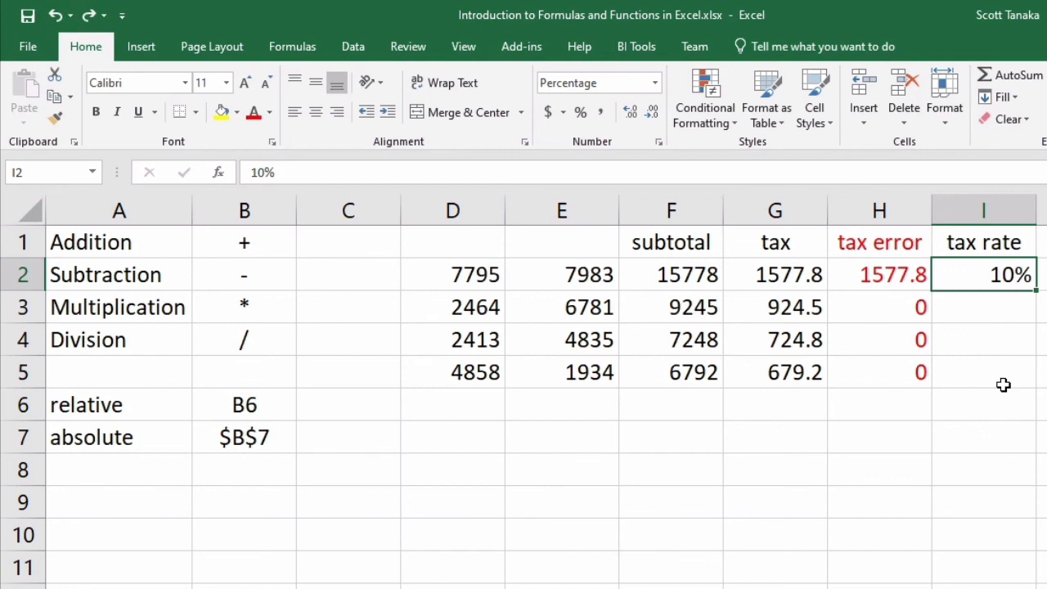
Step: Set the tax rate in cell I2 to 8.5%
{"action": "double_click", "coordinate": [1003, 276]}
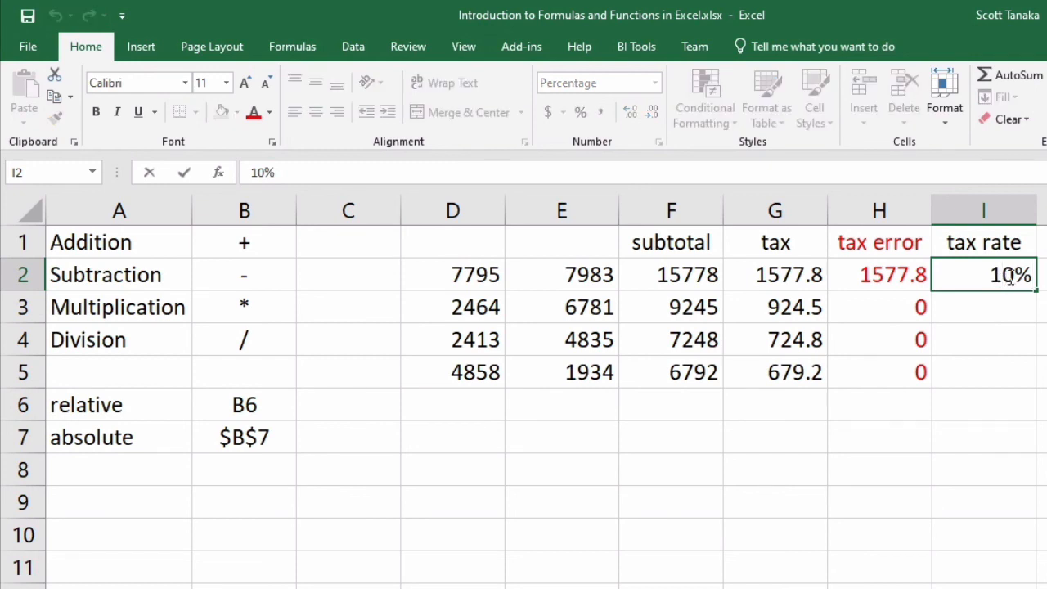
{"action": "left_click", "coordinate": [1014, 276]}
{"action": "key", "text": "BackSpace"}
{"action": "key", "text": "BackSpace"}
{"action": "type", "text": "8."}
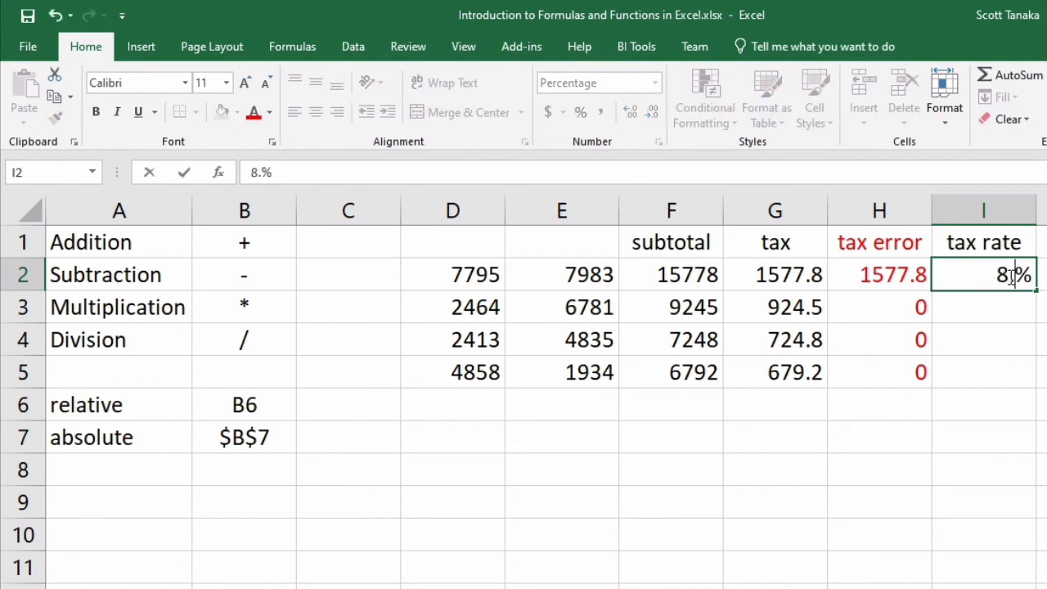
{"action": "type", "text": "5"}
{"action": "key", "text": "Return"}
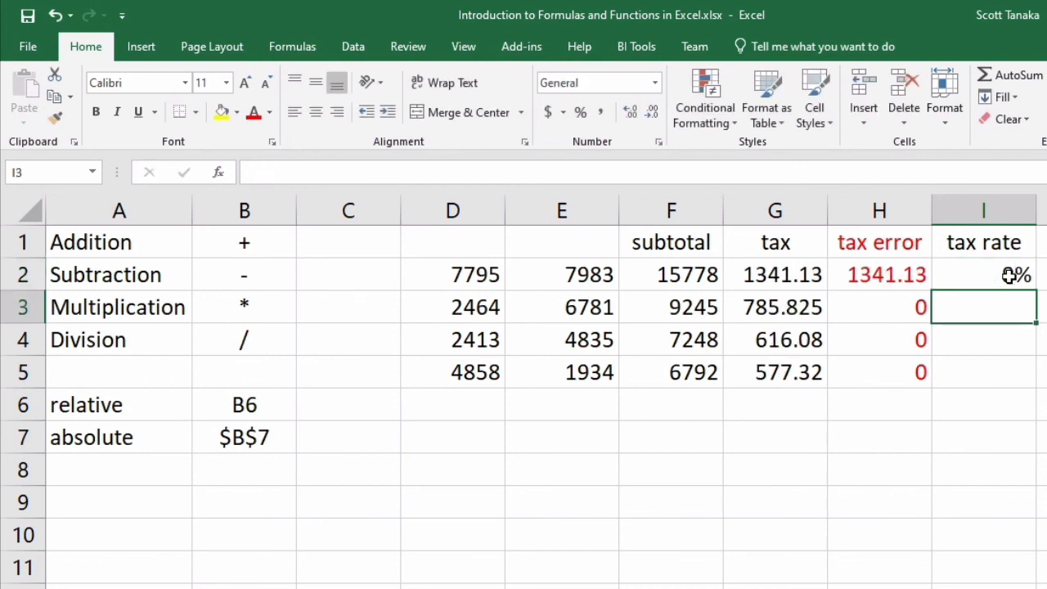